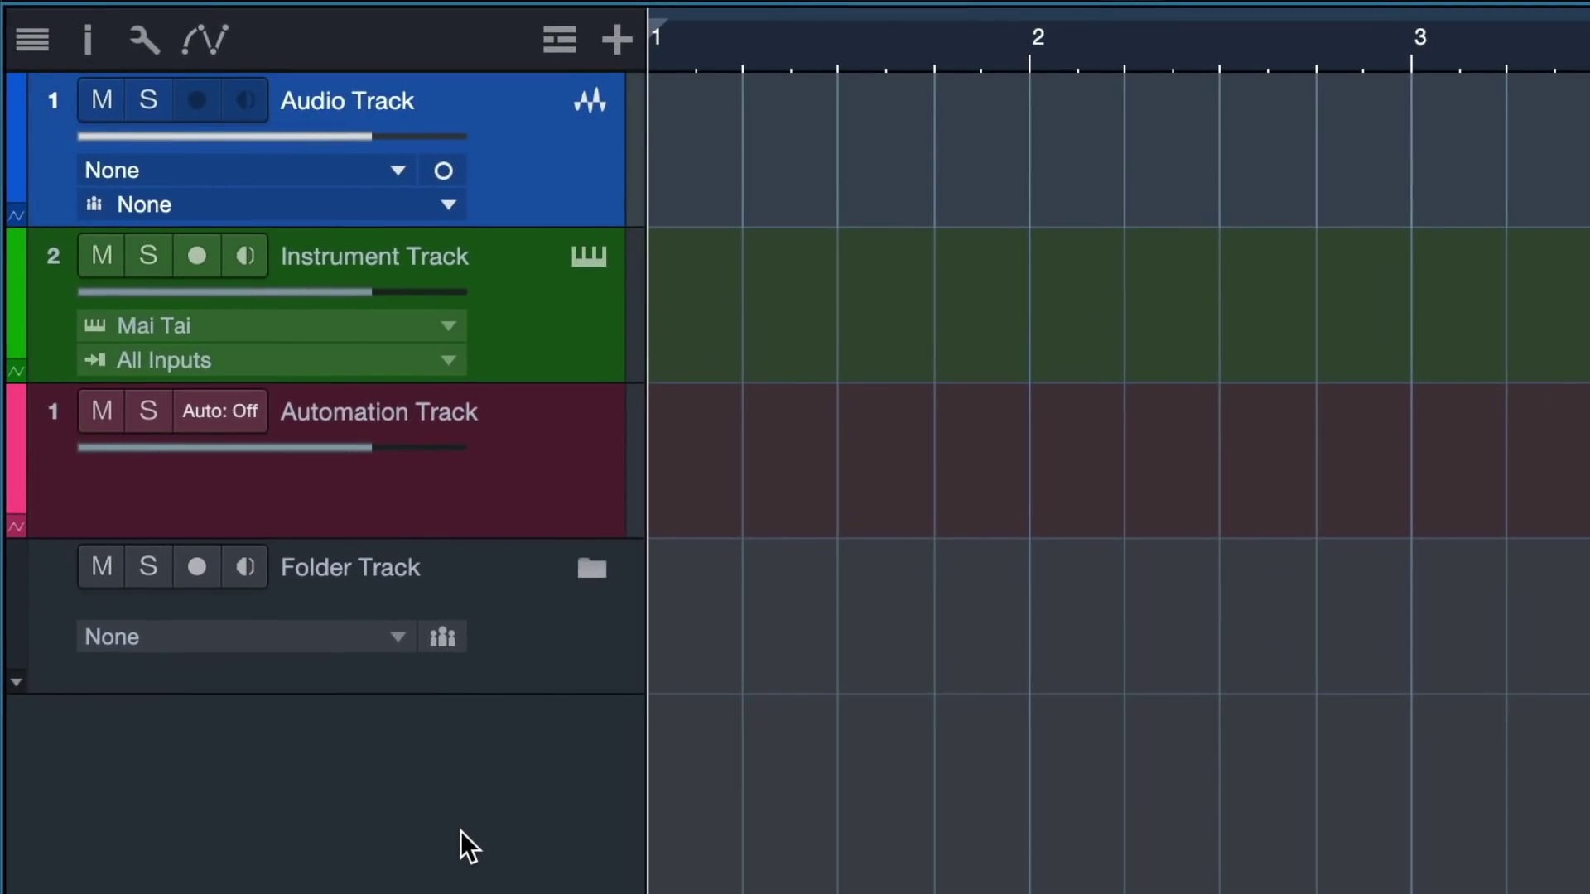
{"action": "right_click", "coordinate": [460, 831]}
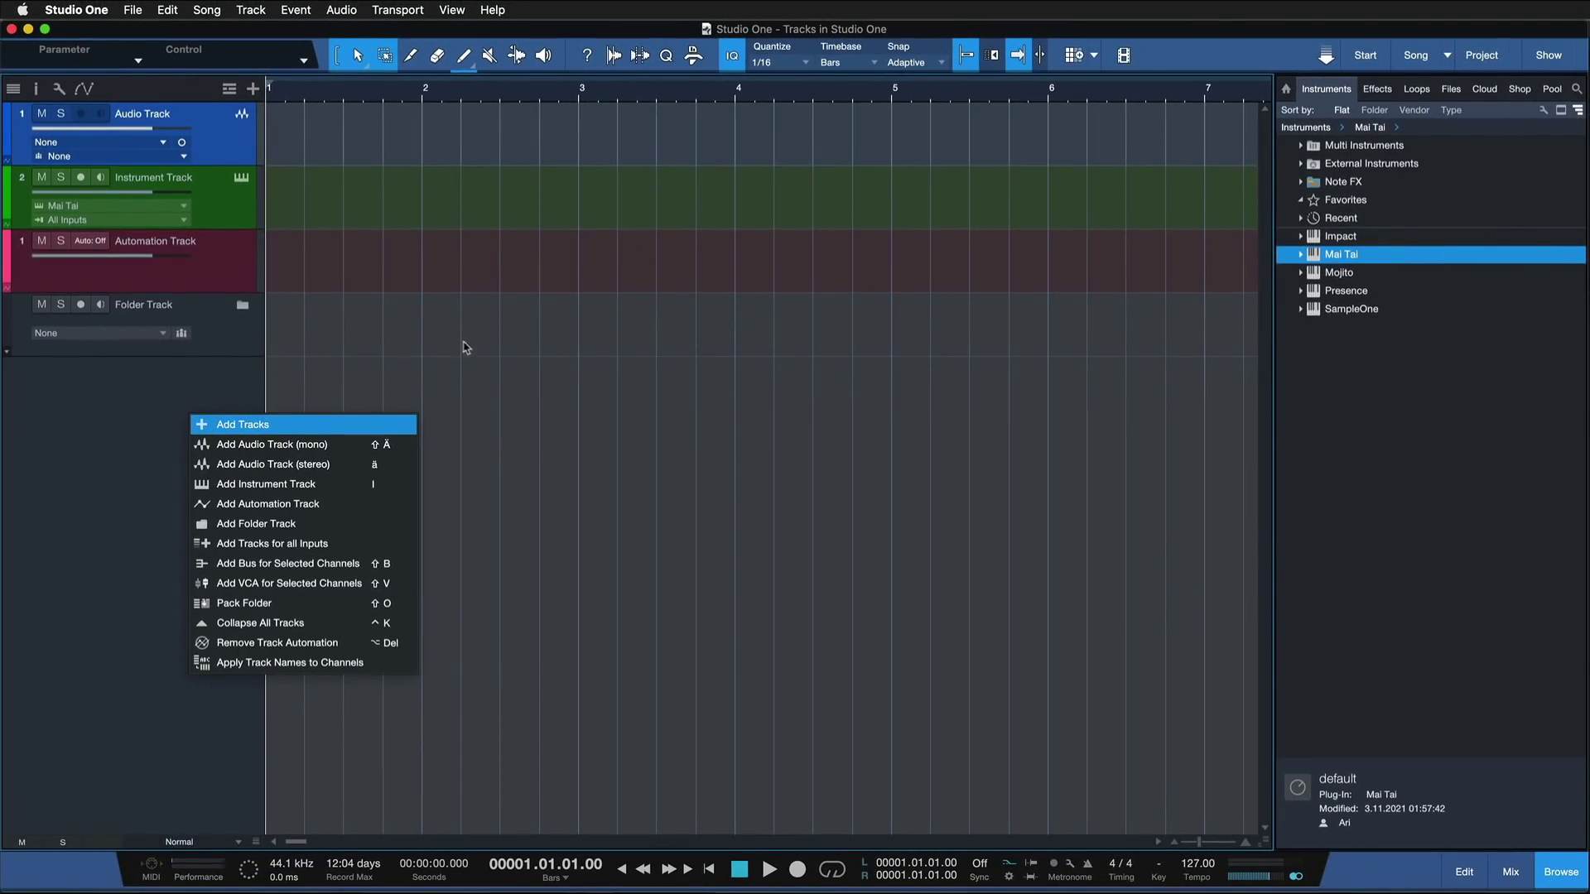
{"action": "key", "text": "Escape"}
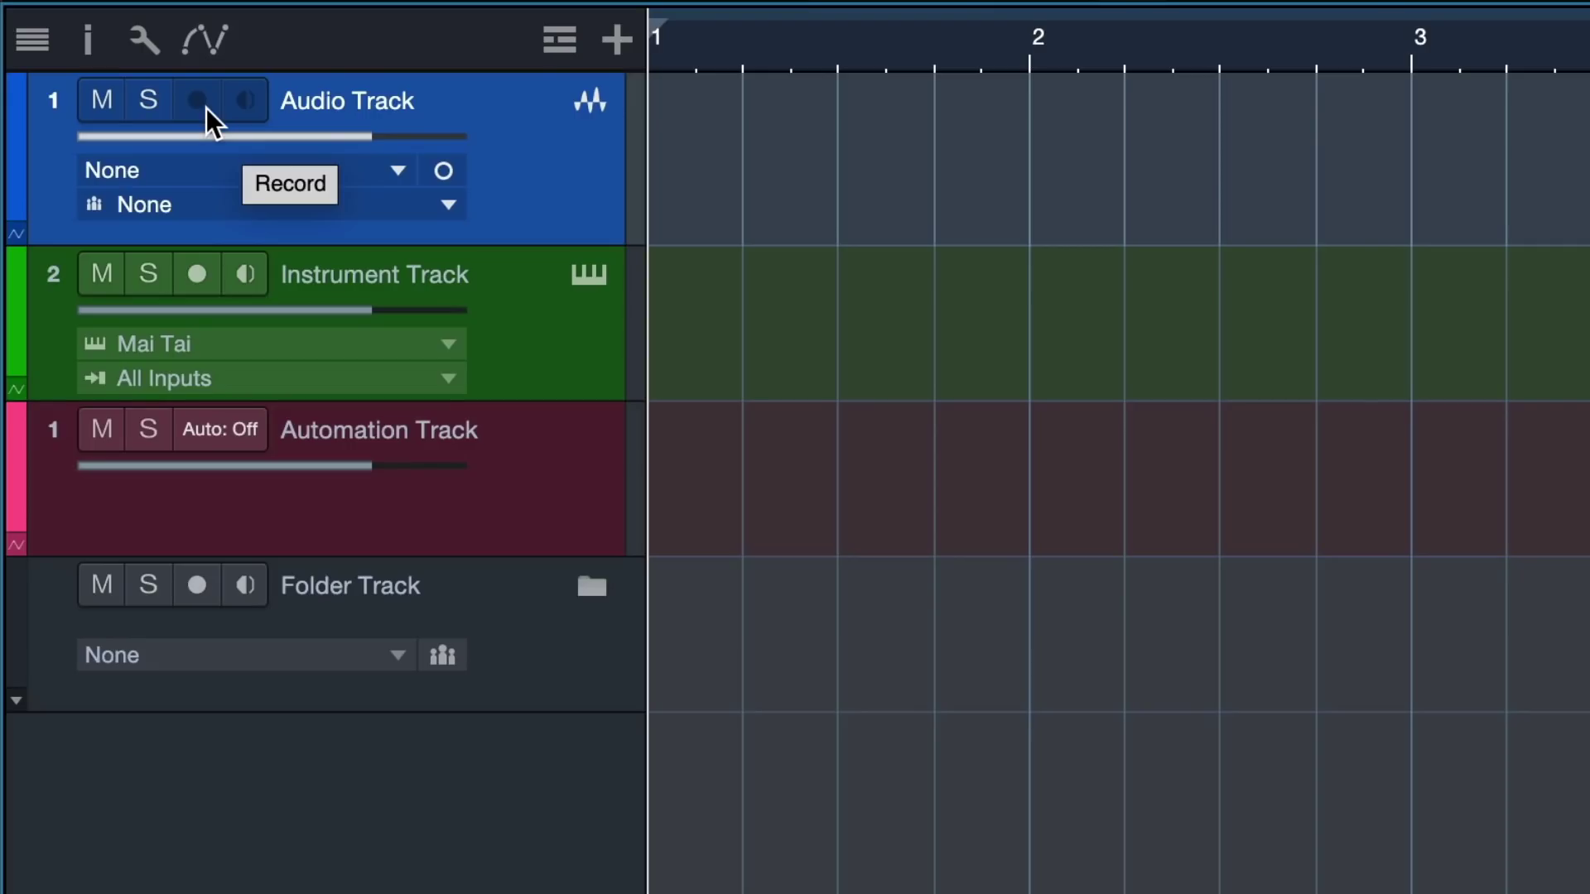
Step: Shrink the Audio Track and open Audio I/O Setup from its input dropdown
{"action": "mouse_move", "coordinate": [523, 244]}
{"action": "left_mouse_down"}
{"action": "mouse_move", "coordinate": [522, 149]}
{"action": "mouse_move", "coordinate": [480, 266]}
{"action": "mouse_move", "coordinate": [511, 206]}
{"action": "mouse_move", "coordinate": [511, 259]}
{"action": "mouse_move", "coordinate": [511, 234]}
{"action": "left_mouse_up"}
{"action": "left_click", "coordinate": [400, 170]}
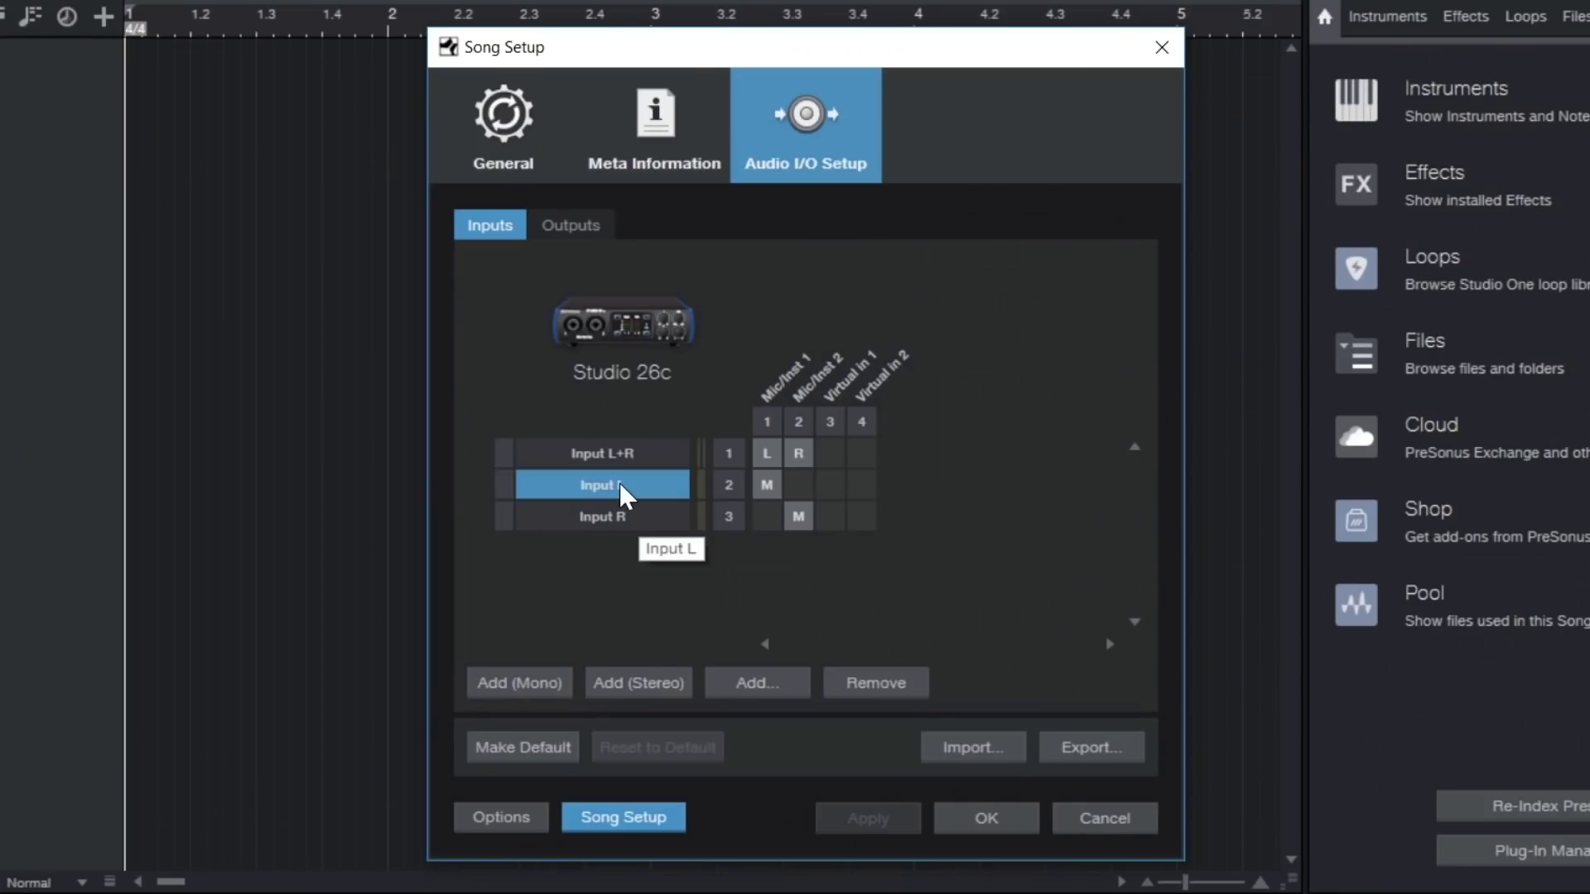
{"action": "left_click", "coordinate": [619, 486]}
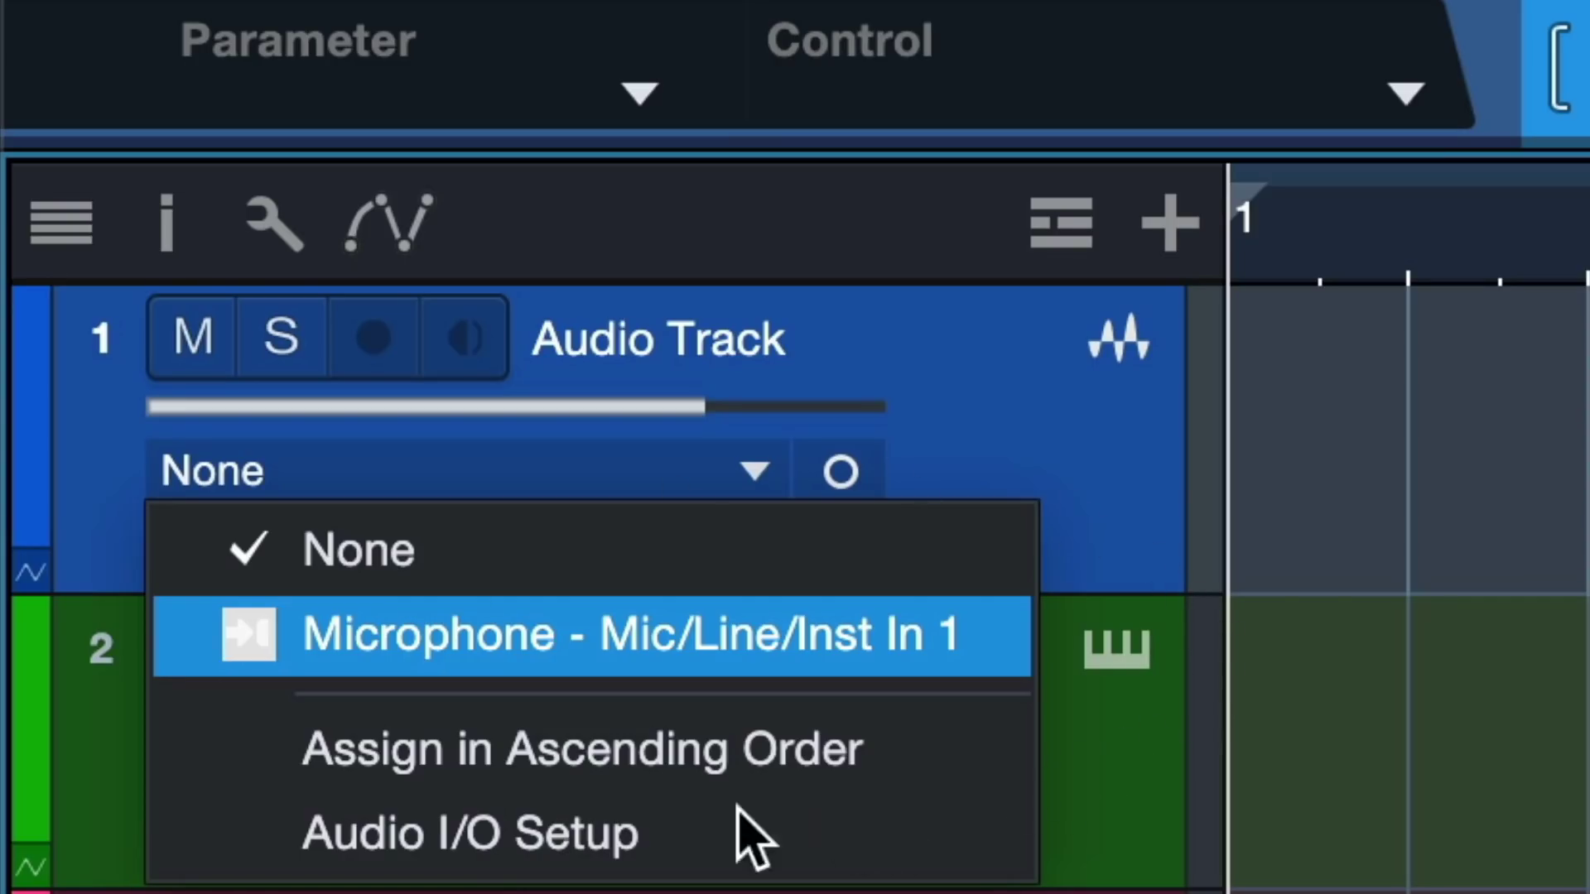
Step: Route the Microphone input into the Audio Track and arm it for recording
{"action": "left_click", "coordinate": [539, 641]}
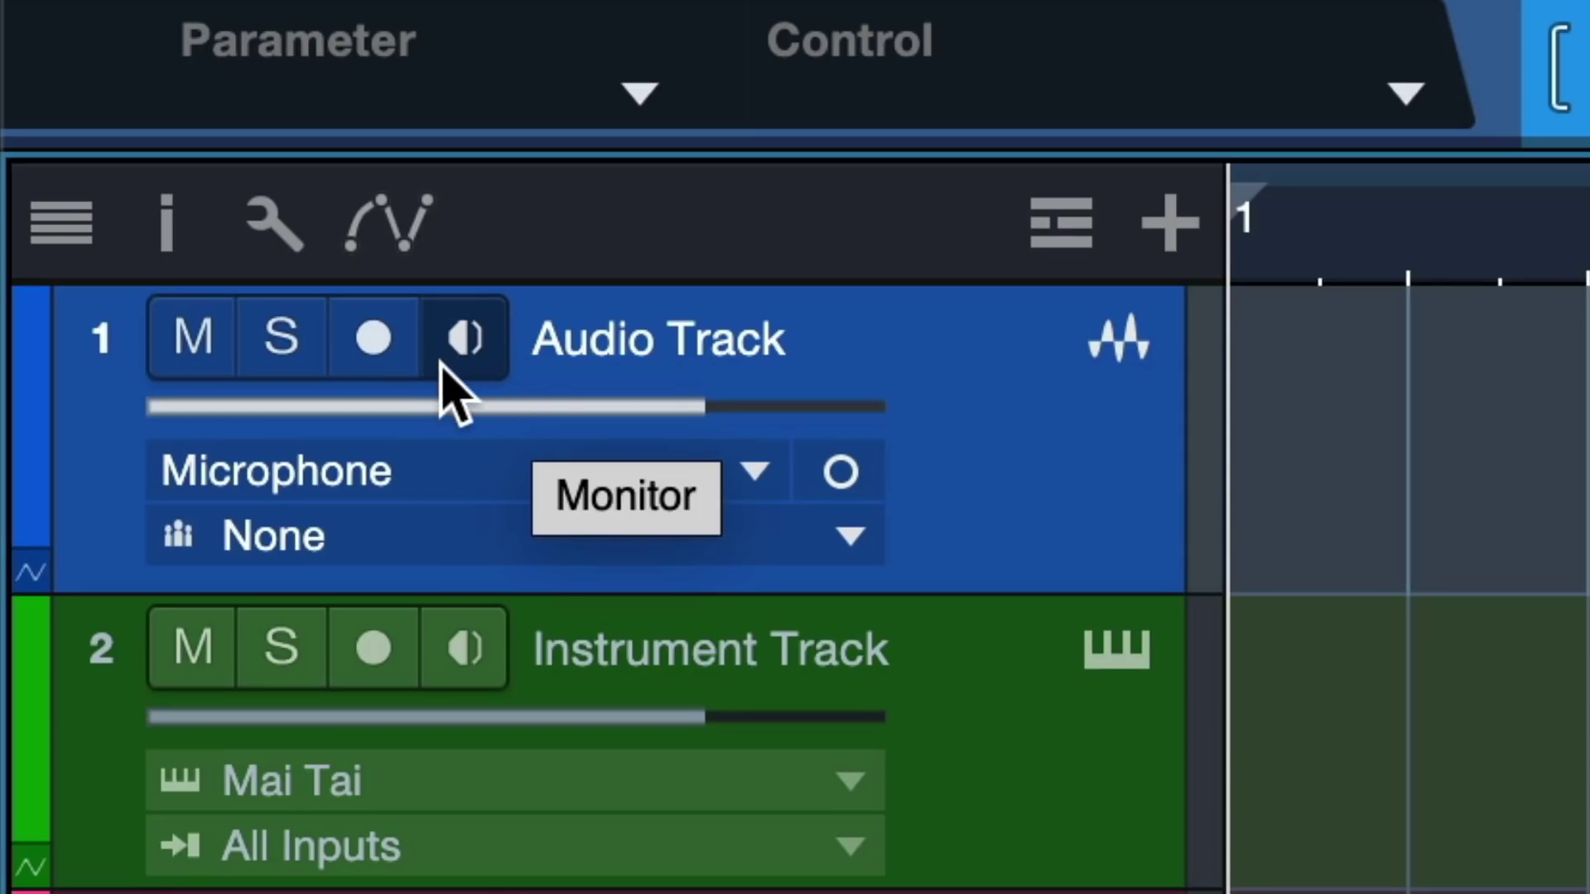
{"action": "left_click", "coordinate": [374, 347]}
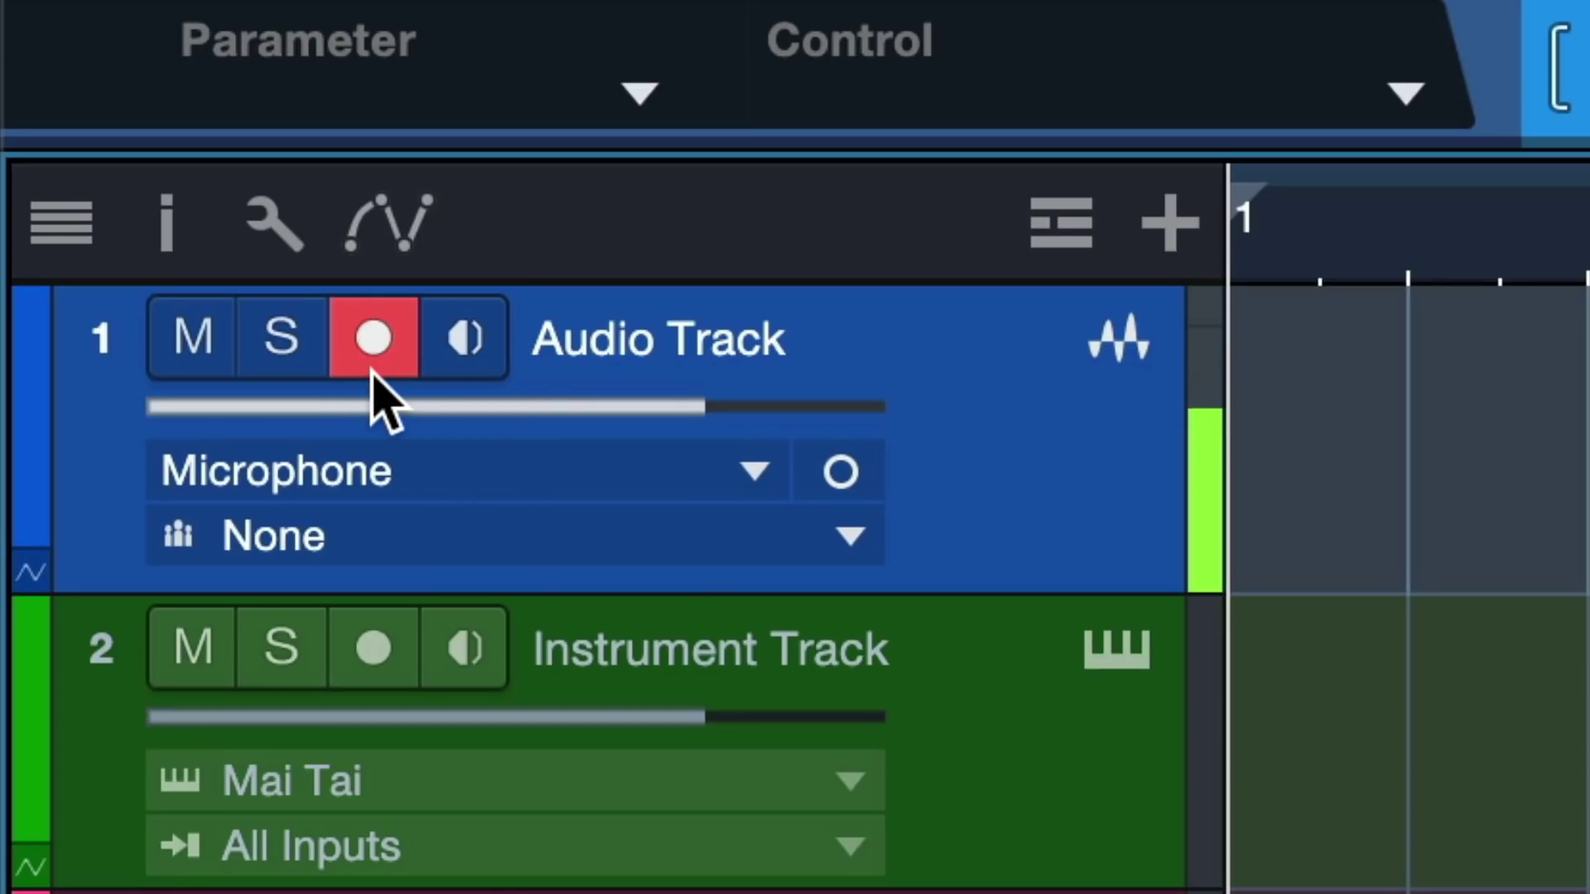
{"action": "left_click", "coordinate": [372, 389]}
{"action": "left_click", "coordinate": [372, 388]}
{"action": "left_click", "coordinate": [373, 381]}
{"action": "left_click", "coordinate": [376, 356]}
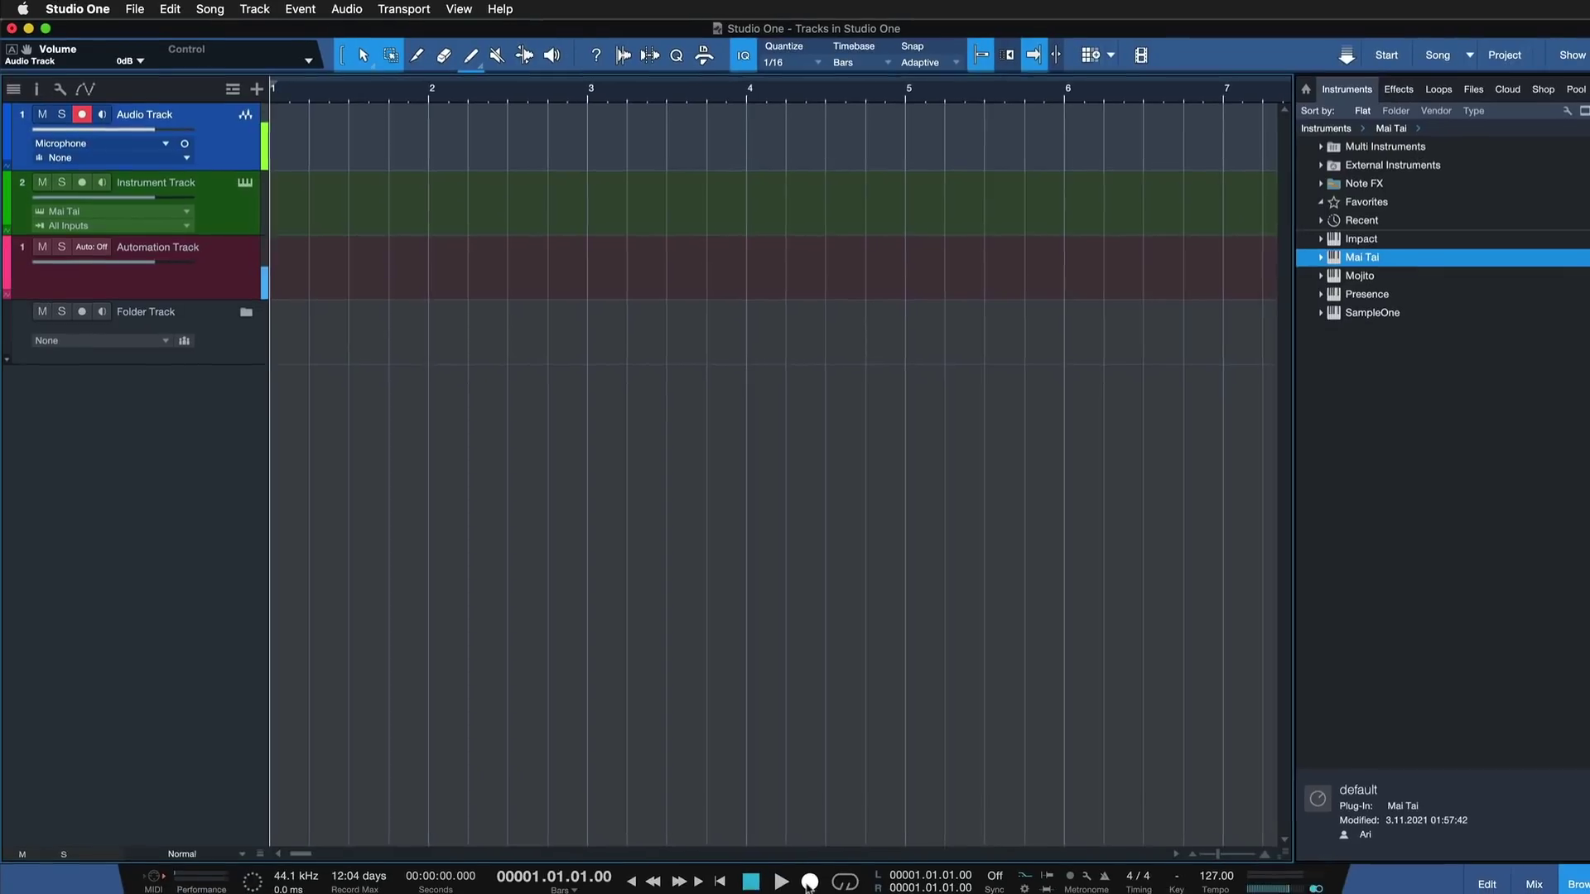
Step: Record a microphone take, briefly arming the Instrument Track and toggling Audio Track monitoring
{"action": "left_click", "coordinate": [798, 869]}
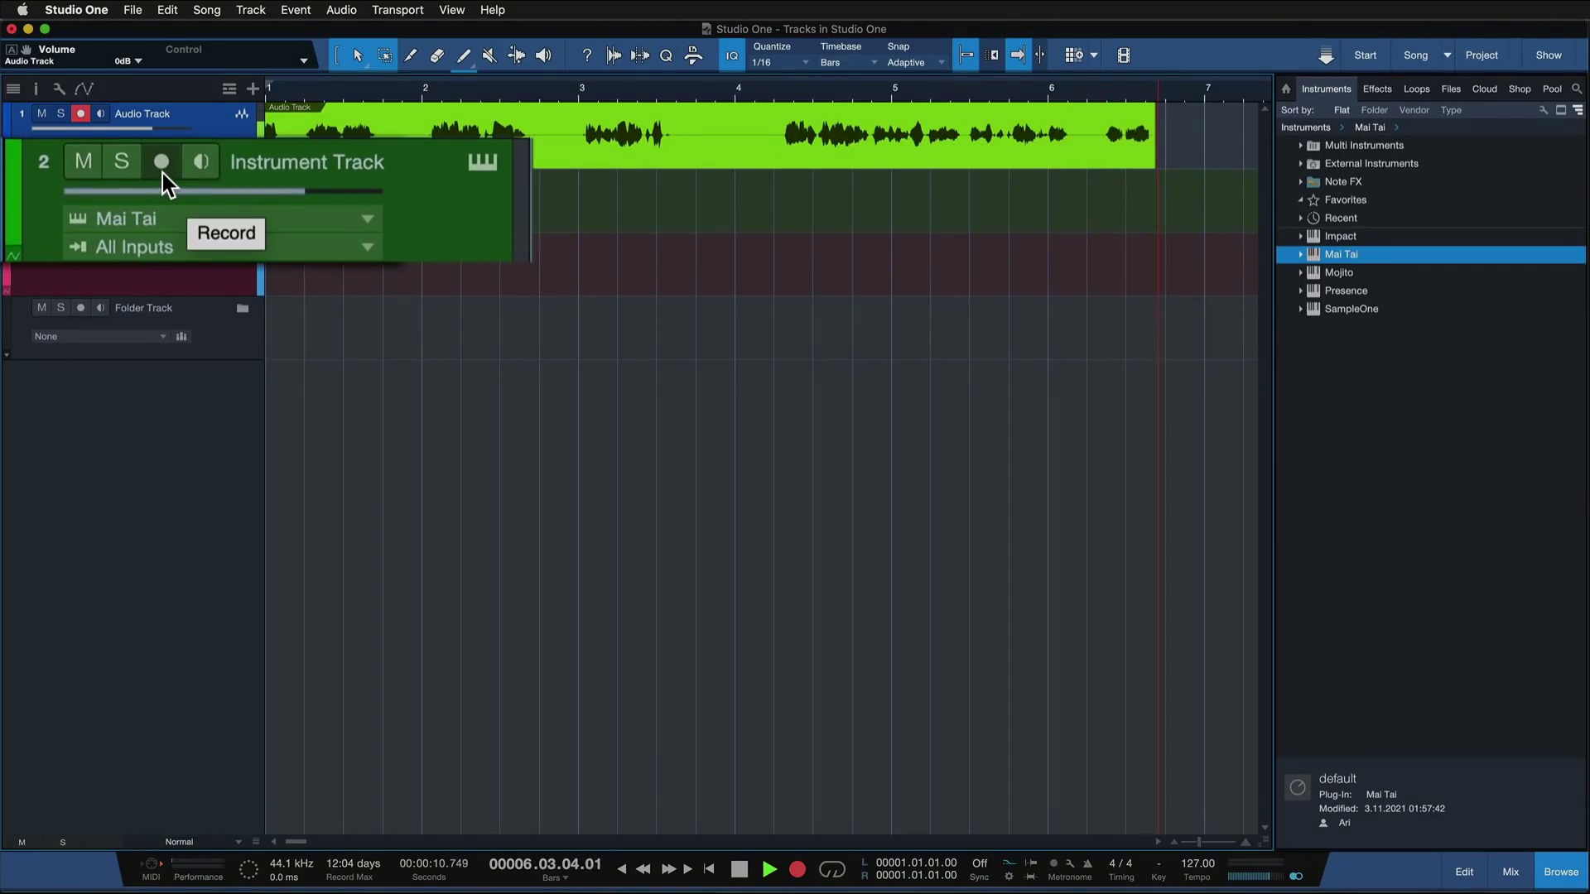
{"action": "left_click", "coordinate": [80, 180]}
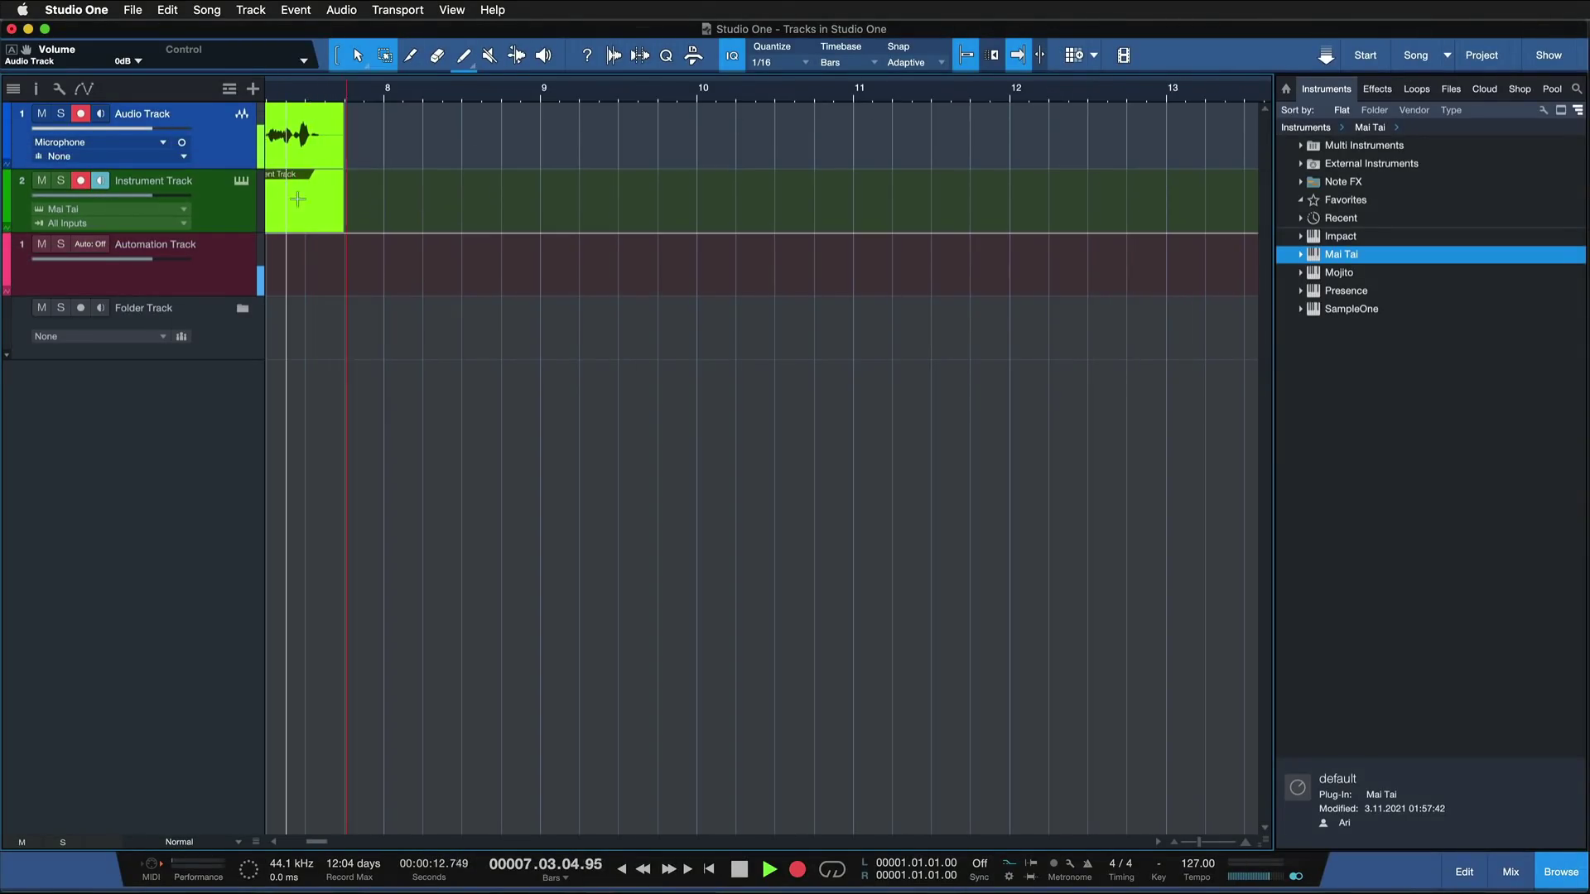
{"action": "left_click", "coordinate": [82, 180]}
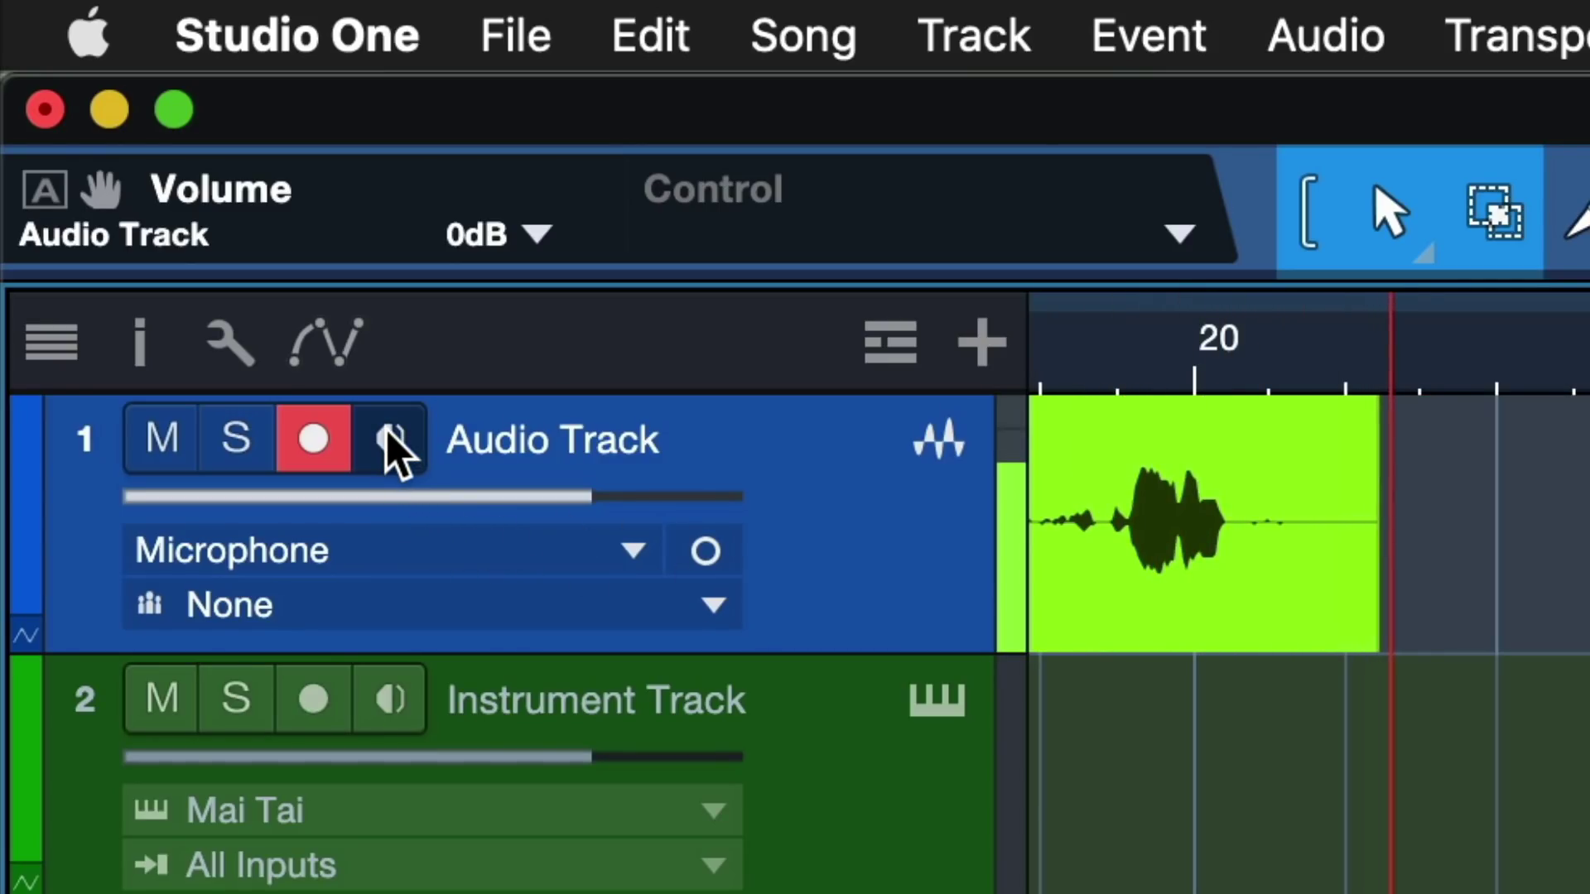
{"action": "left_click", "coordinate": [387, 439]}
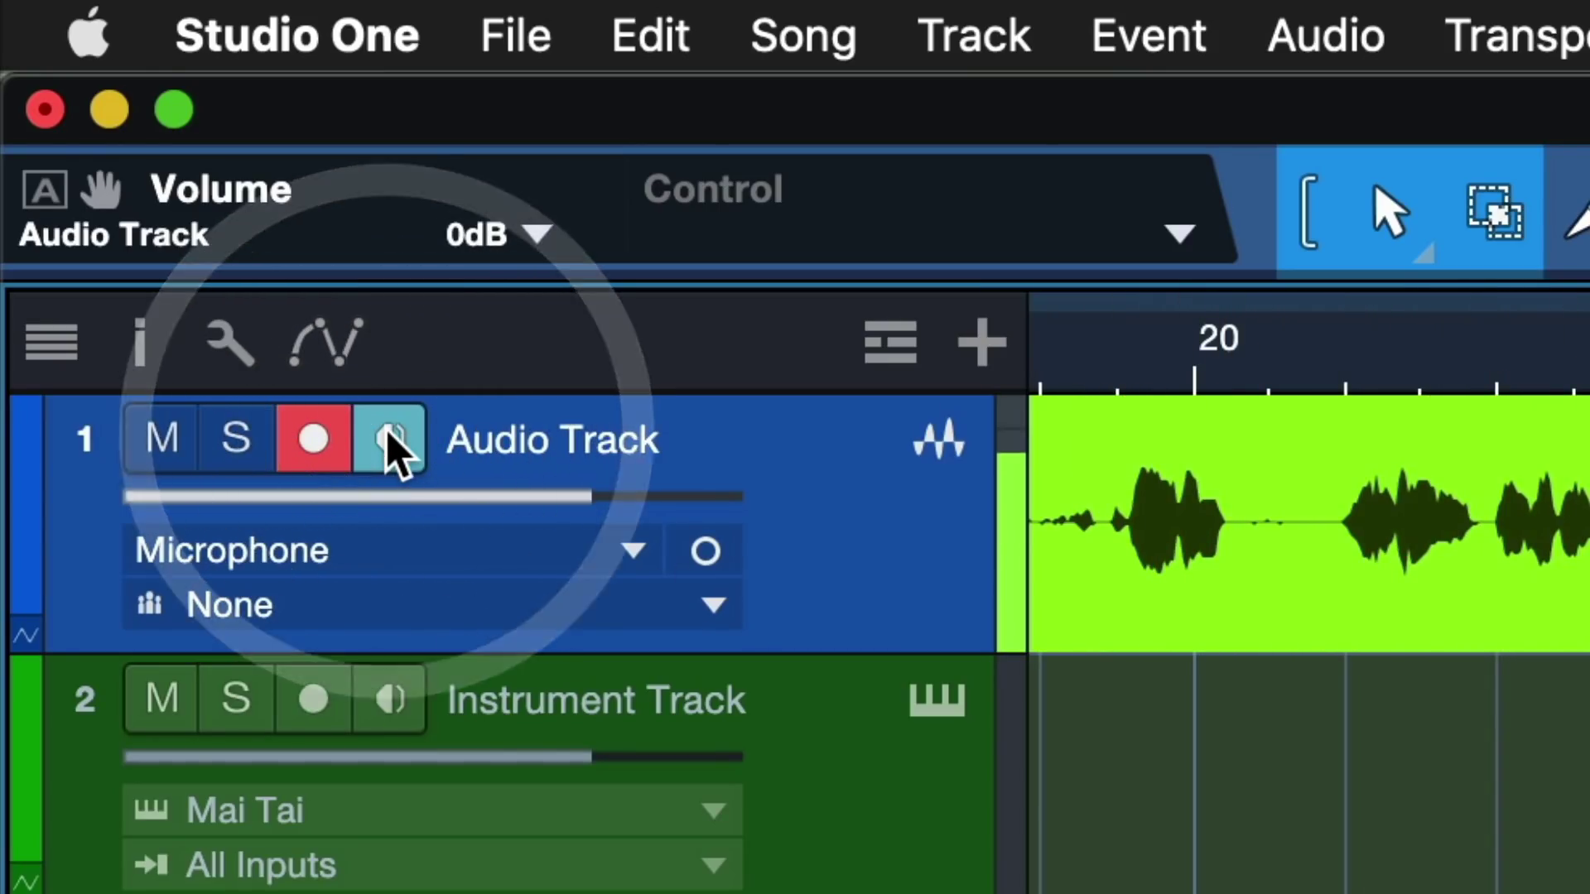
{"action": "left_click", "coordinate": [388, 439]}
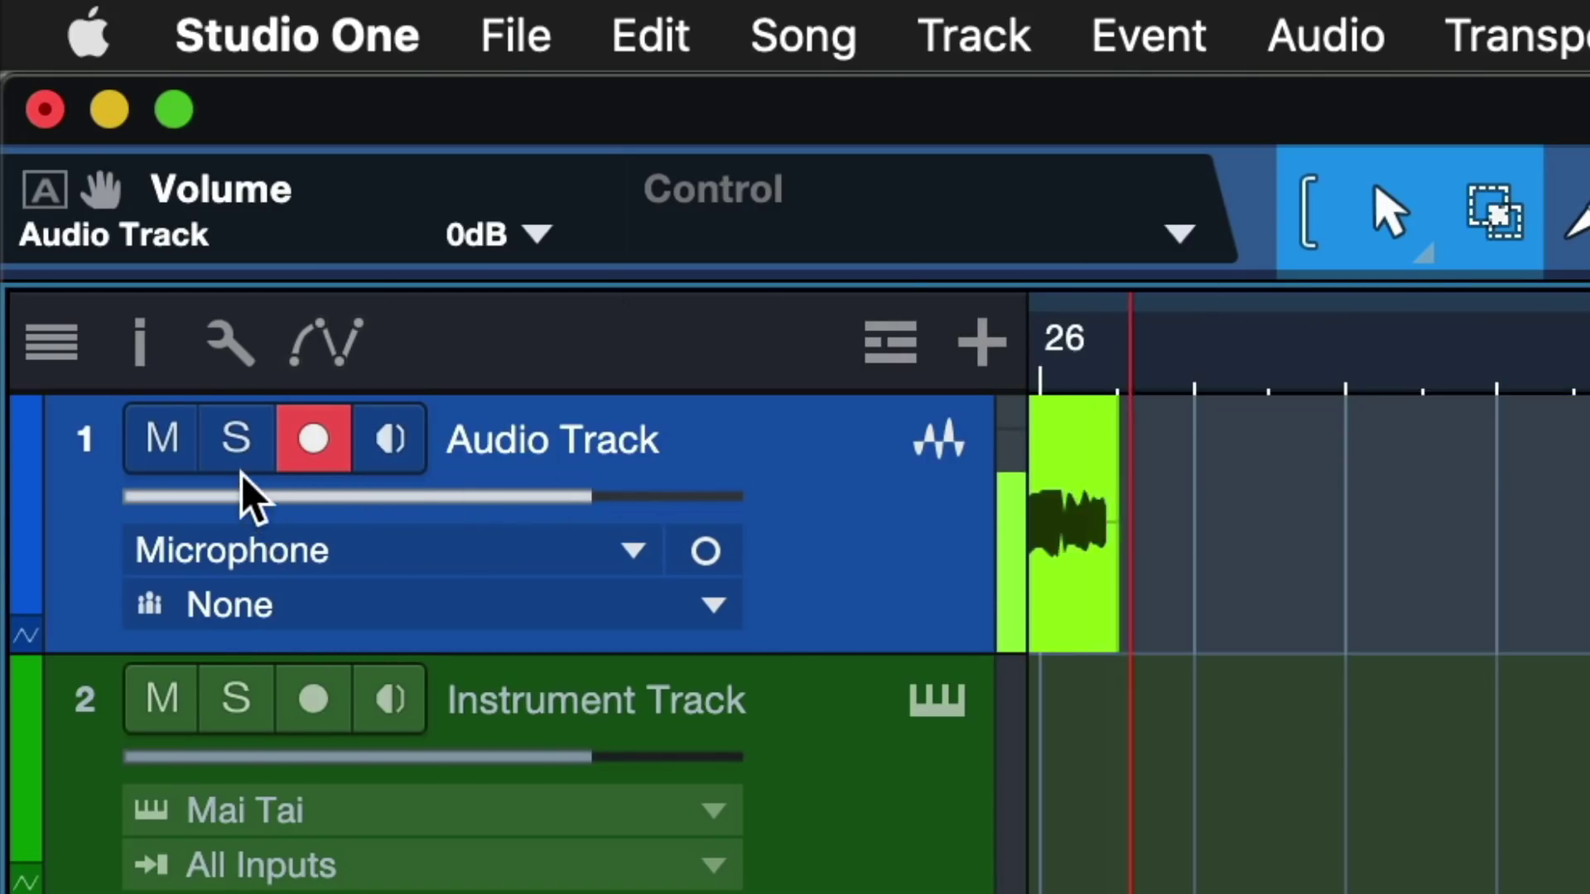
Step: Solo the Audio Track, take it out of solo, then mute it
{"action": "left_click", "coordinate": [238, 457]}
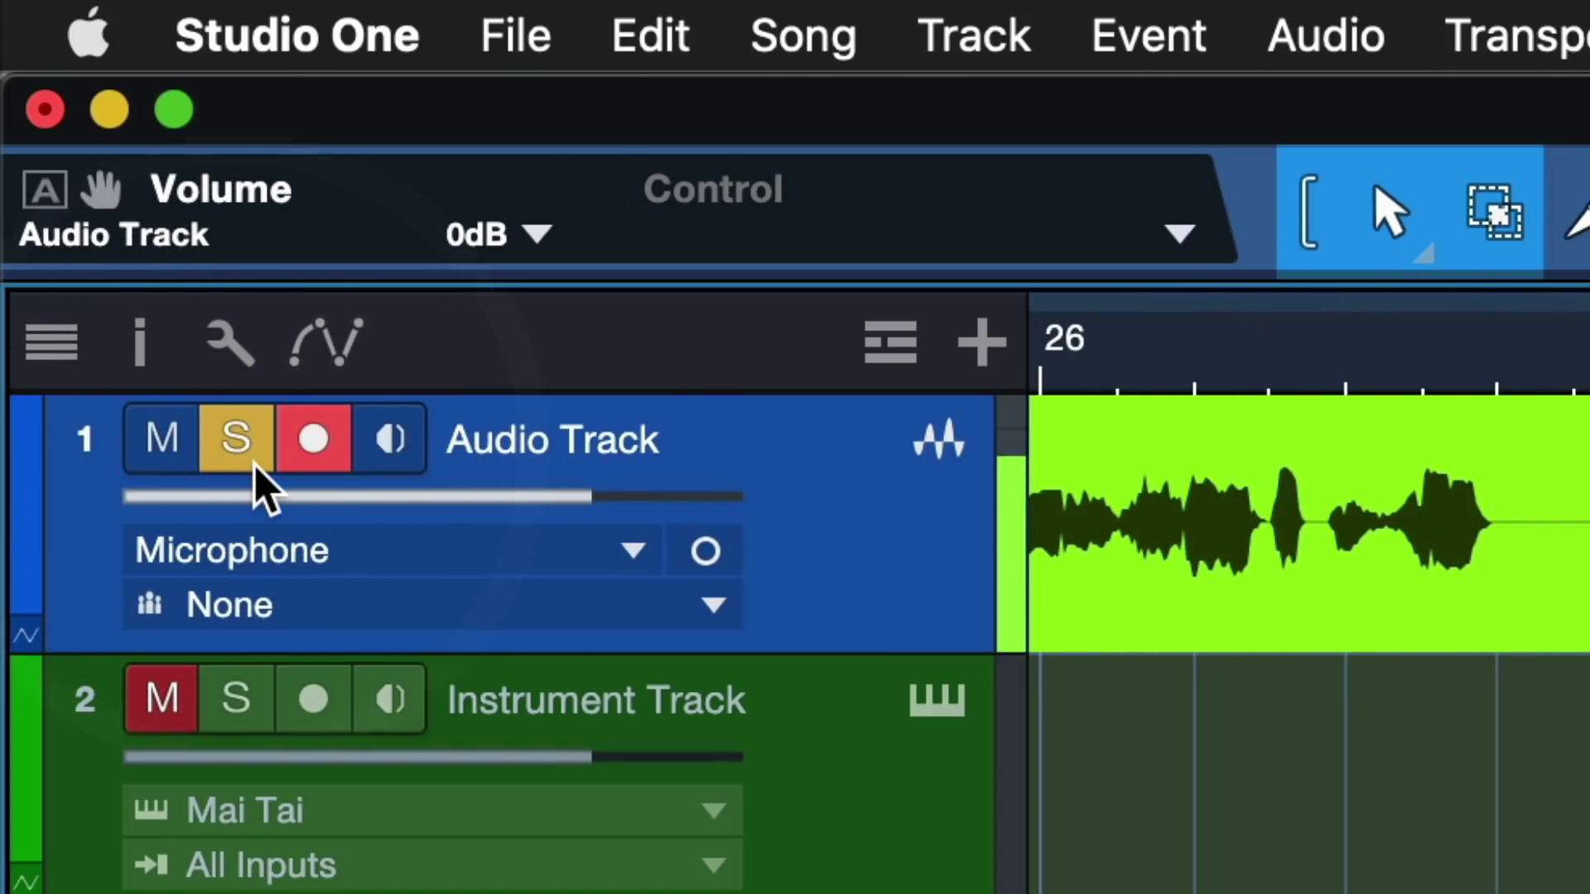
{"action": "left_click", "coordinate": [248, 460]}
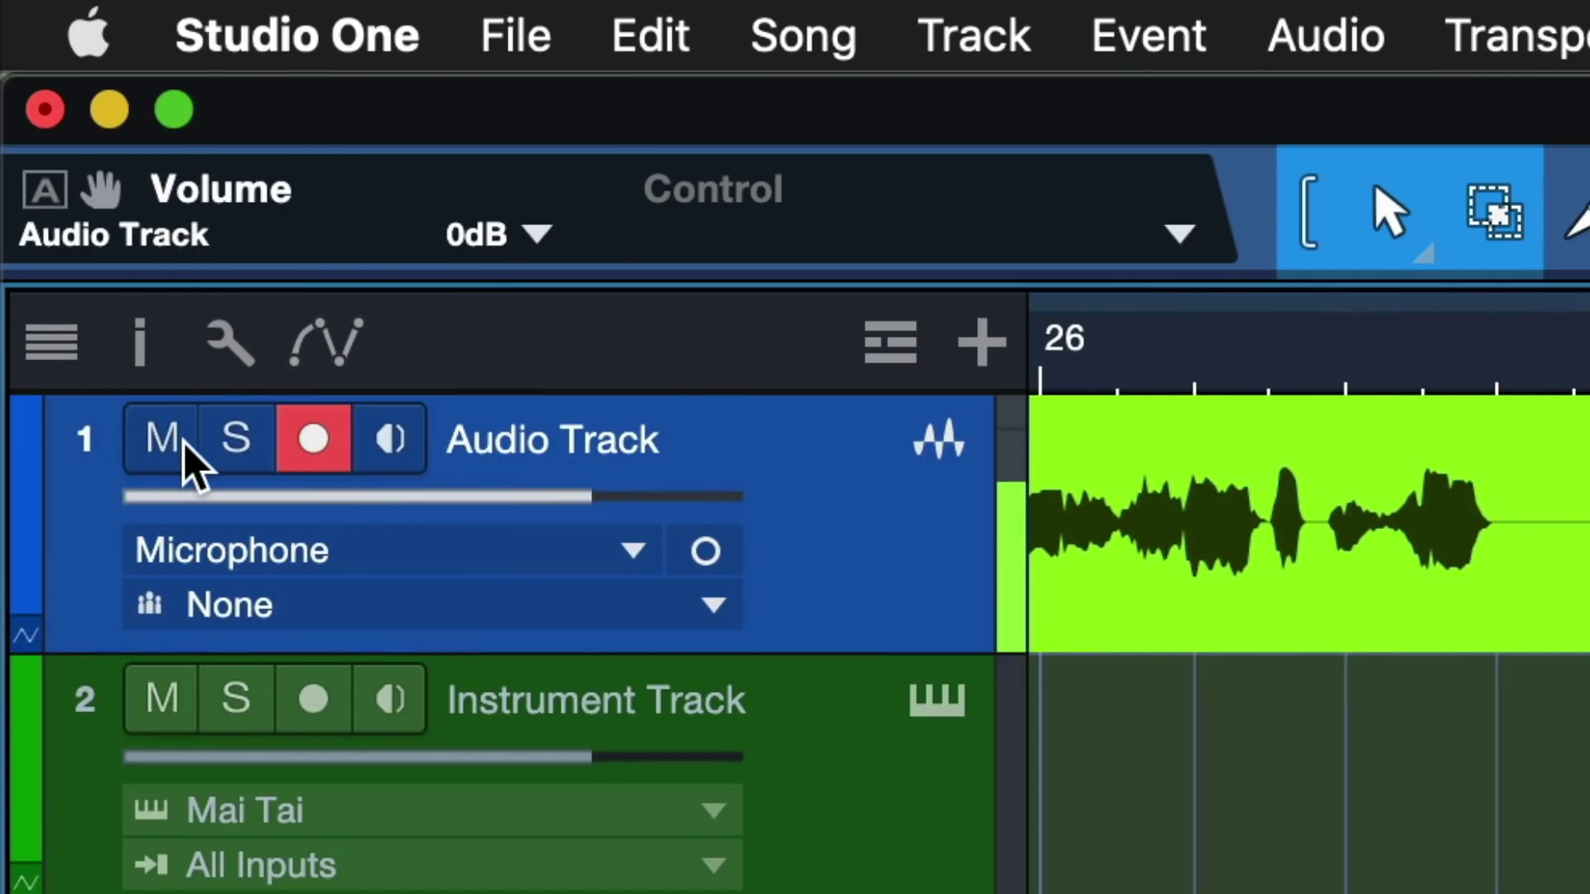
{"action": "left_click", "coordinate": [174, 446]}
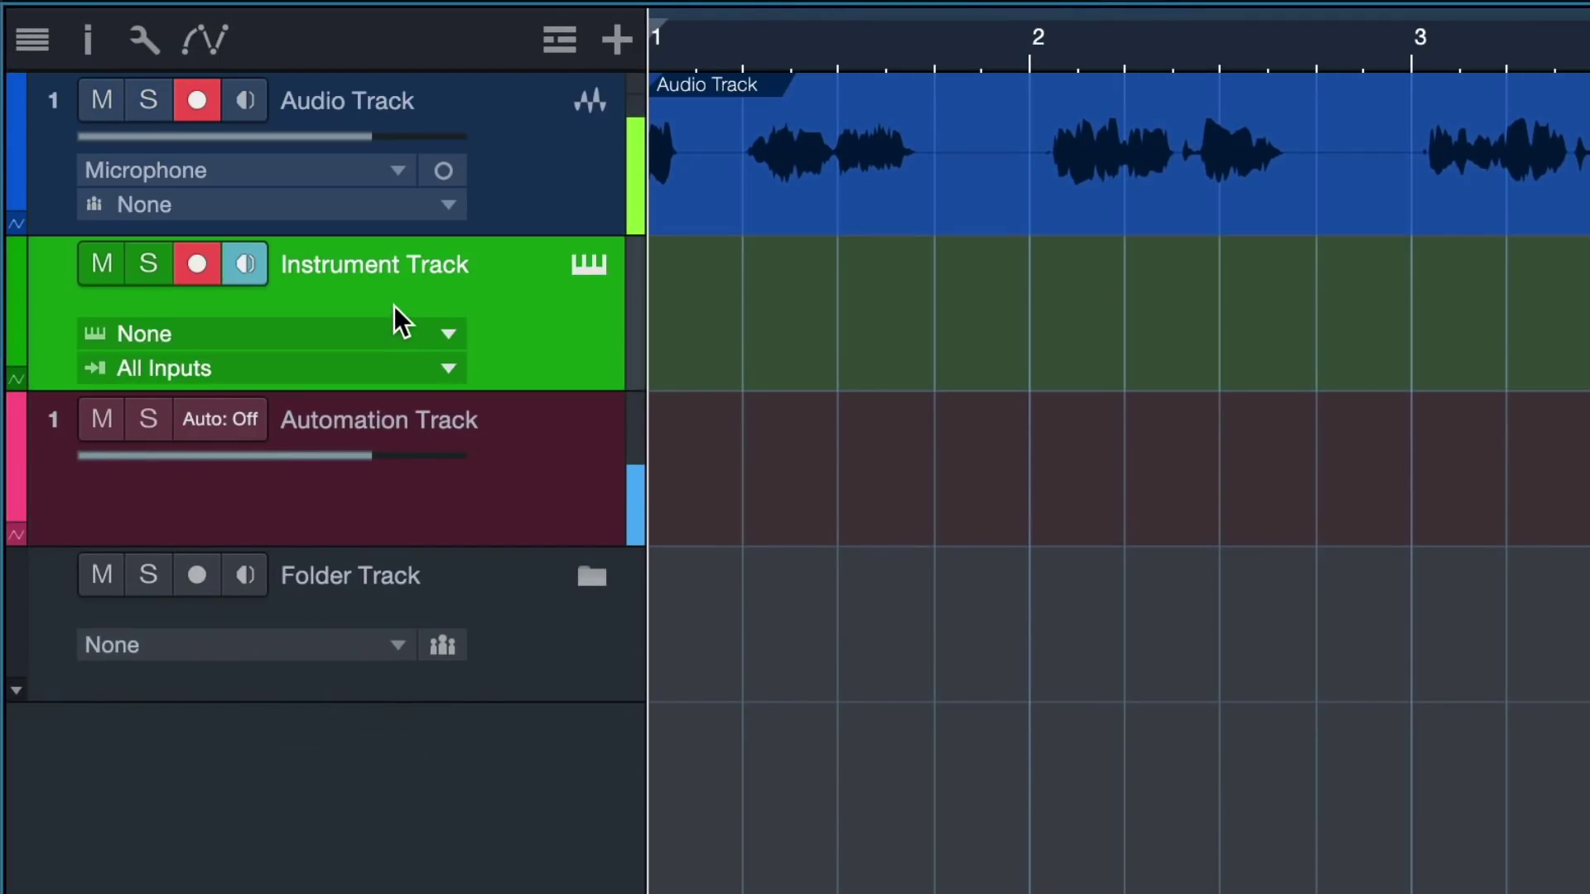
Step: Drag Mai Tai from the Browser's Instruments list onto the Instrument Track
{"action": "left_click", "coordinate": [418, 332]}
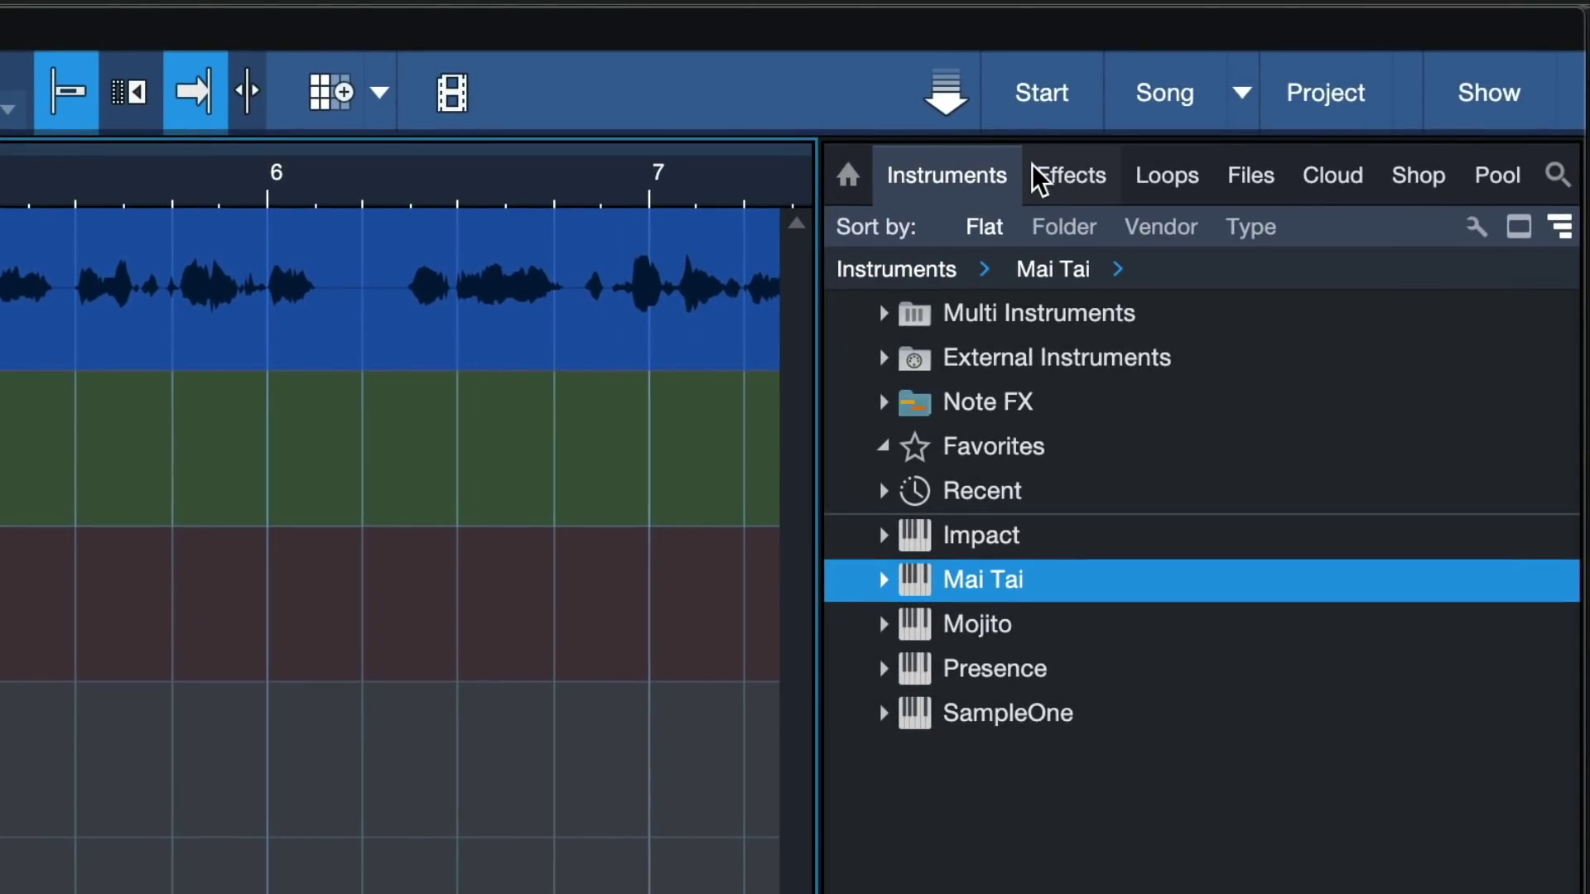
{"action": "left_click", "coordinate": [941, 184]}
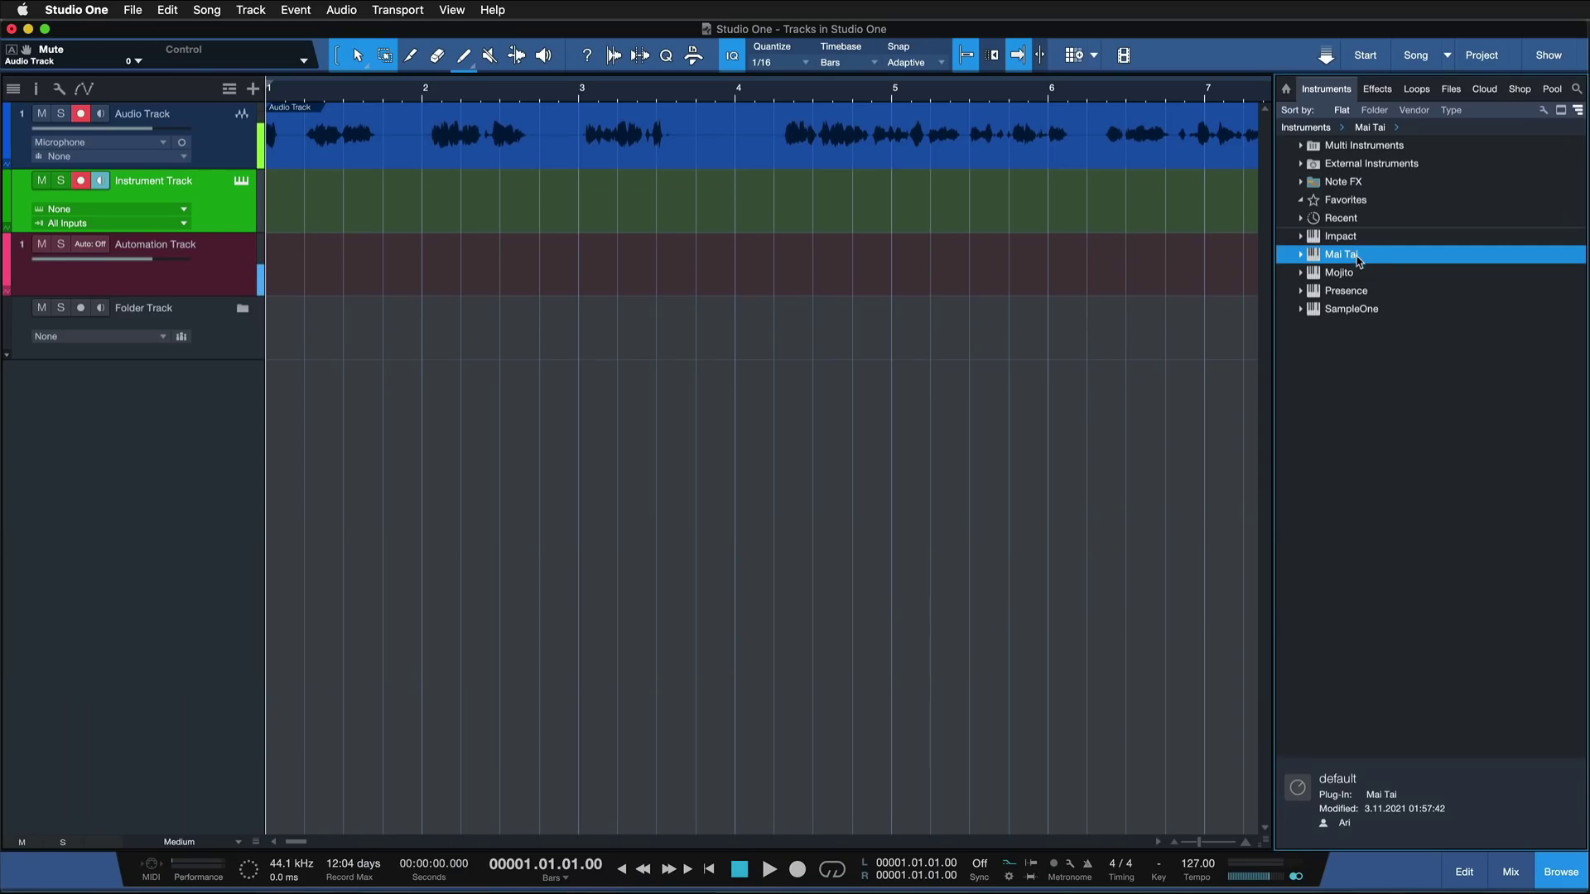
{"action": "left_click_drag", "start_coordinate": [1370, 261], "coordinate": [160, 185]}
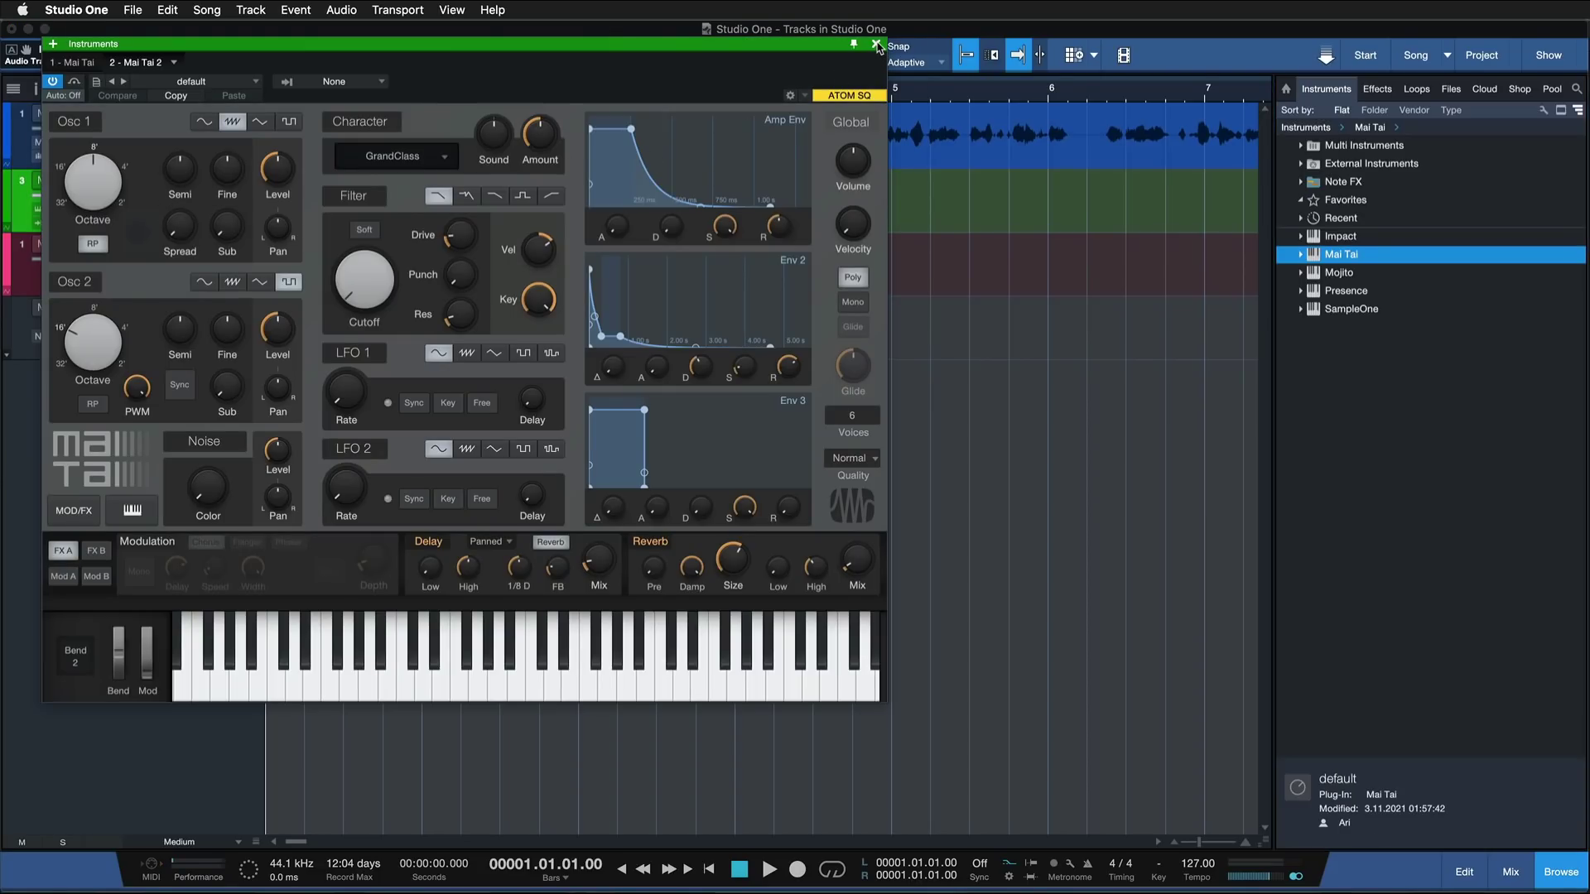
Step: Close the Mai Tai editor and draw a one-bar part at bar 1, opening it in the piano roll
{"action": "left_click", "coordinate": [877, 45]}
{"action": "mouse_move", "coordinate": [314, 203]}
{"action": "left_mouse_down"}
{"action": "mouse_move", "coordinate": [623, 212]}
{"action": "mouse_move", "coordinate": [369, 202]}
{"action": "left_mouse_up"}
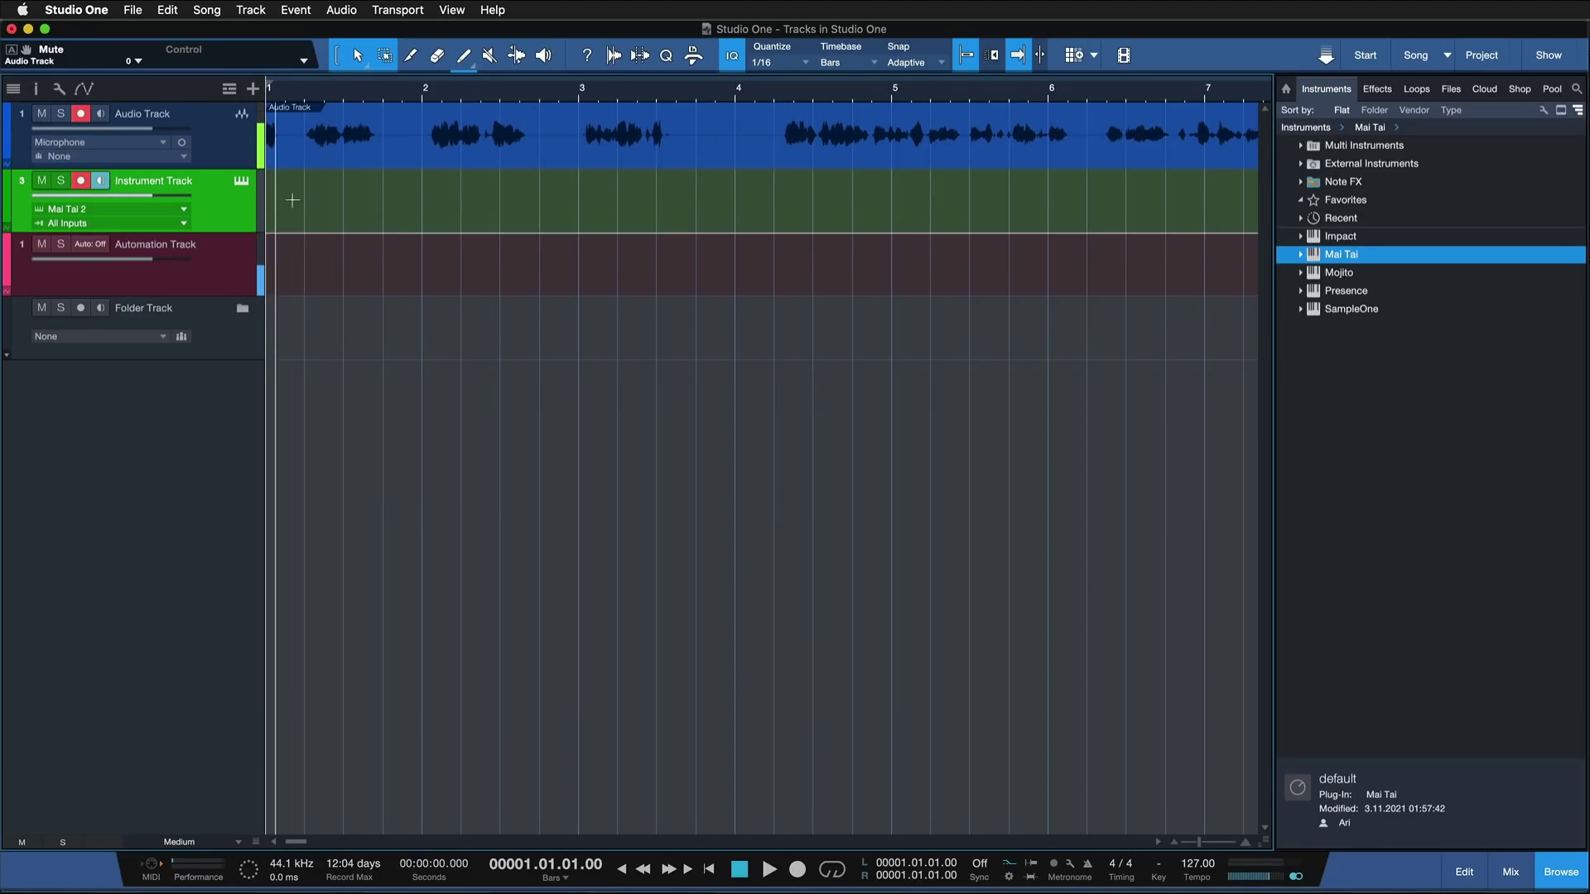
{"action": "double_click", "coordinate": [332, 223]}
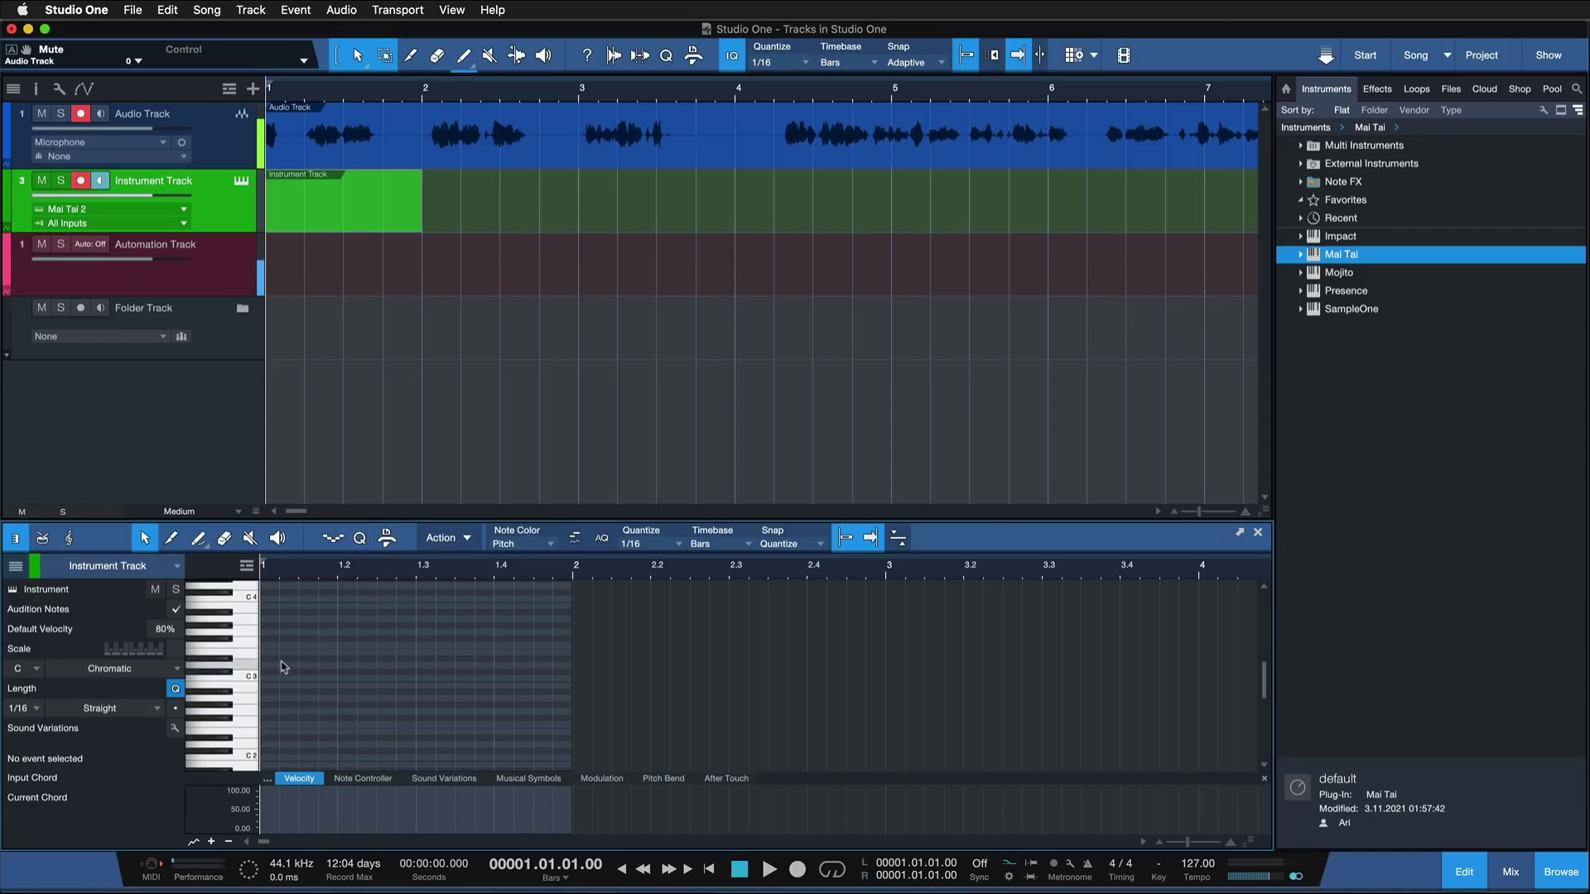
Step: Add C#1 and A#1 notes to the part, then check the track's instrument choices unchanged
{"action": "scroll", "coordinate": [316, 739], "scroll_direction": "down", "scroll_amount": 3}
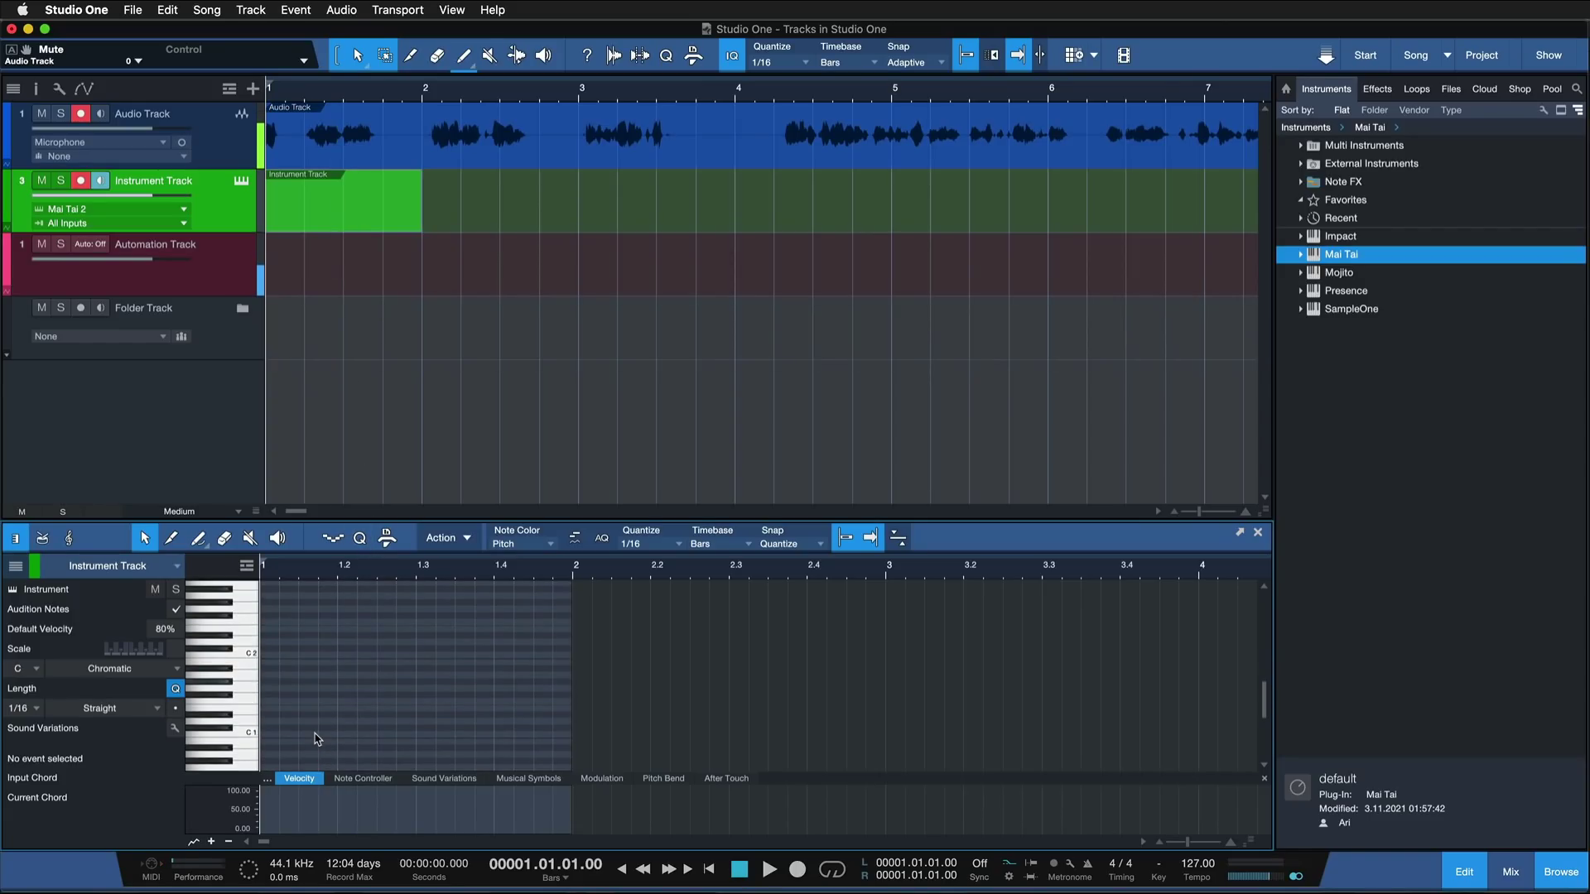
{"action": "left_click", "coordinate": [302, 728]}
{"action": "left_click", "coordinate": [441, 667]}
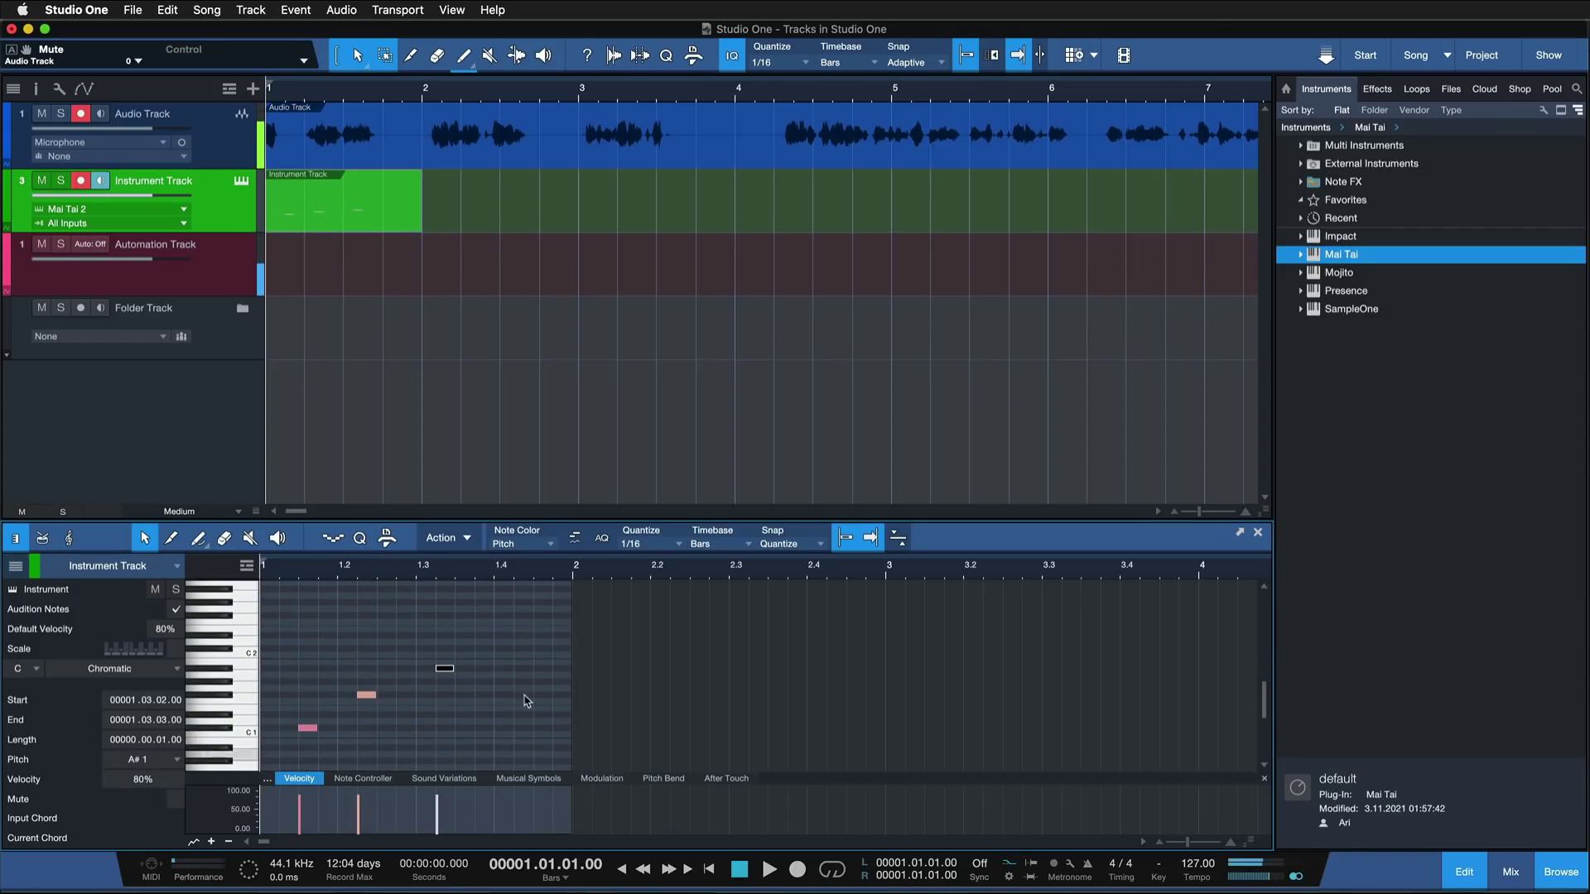
{"action": "left_click", "coordinate": [143, 206]}
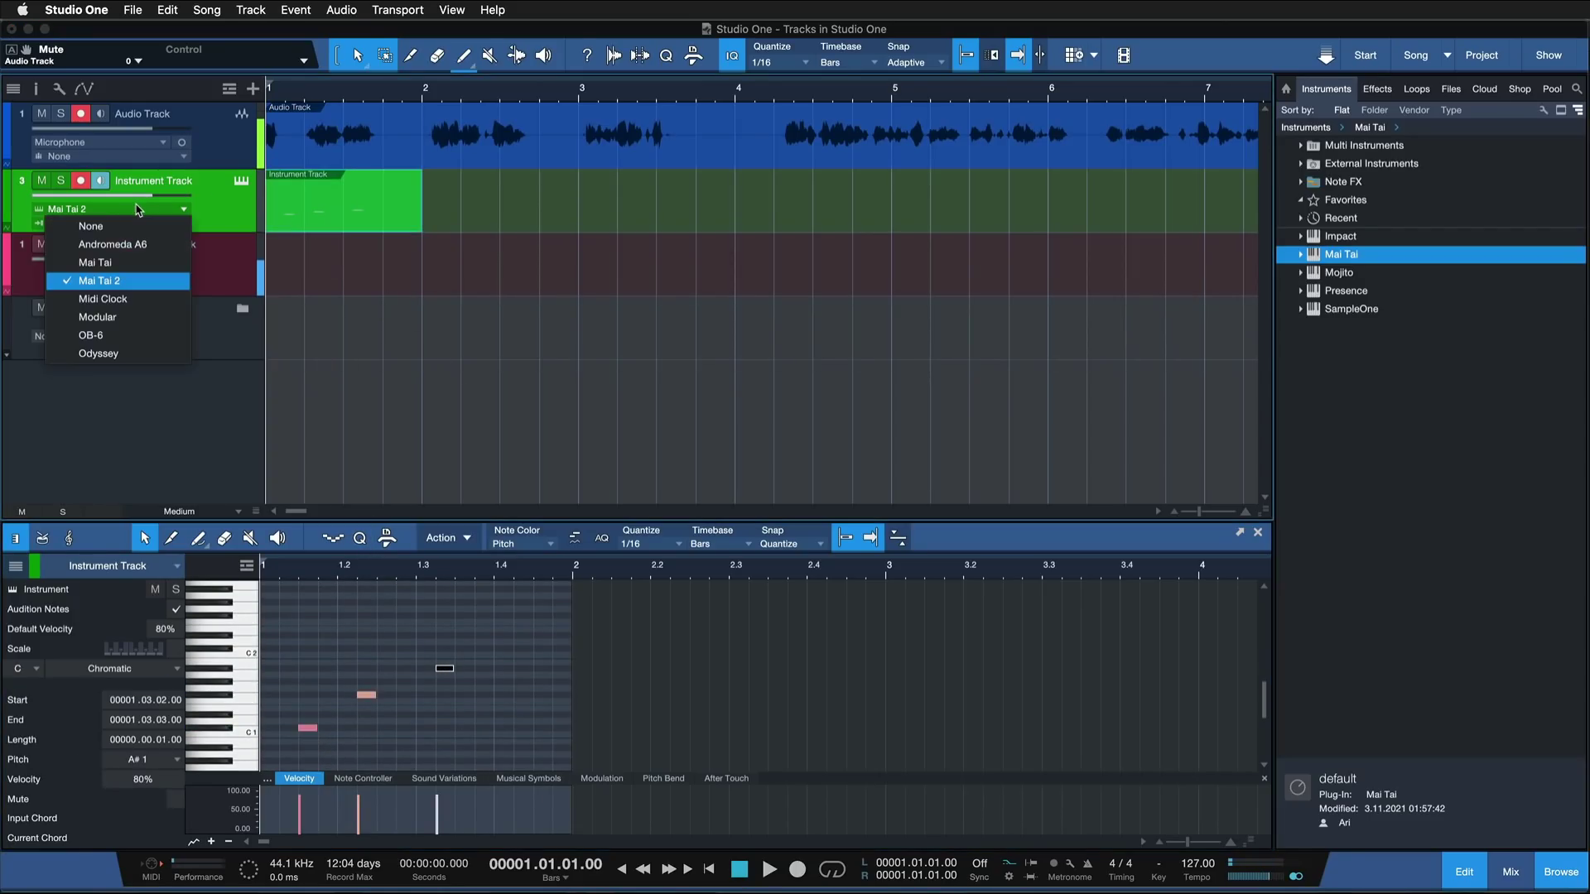
{"action": "left_click", "coordinate": [218, 218]}
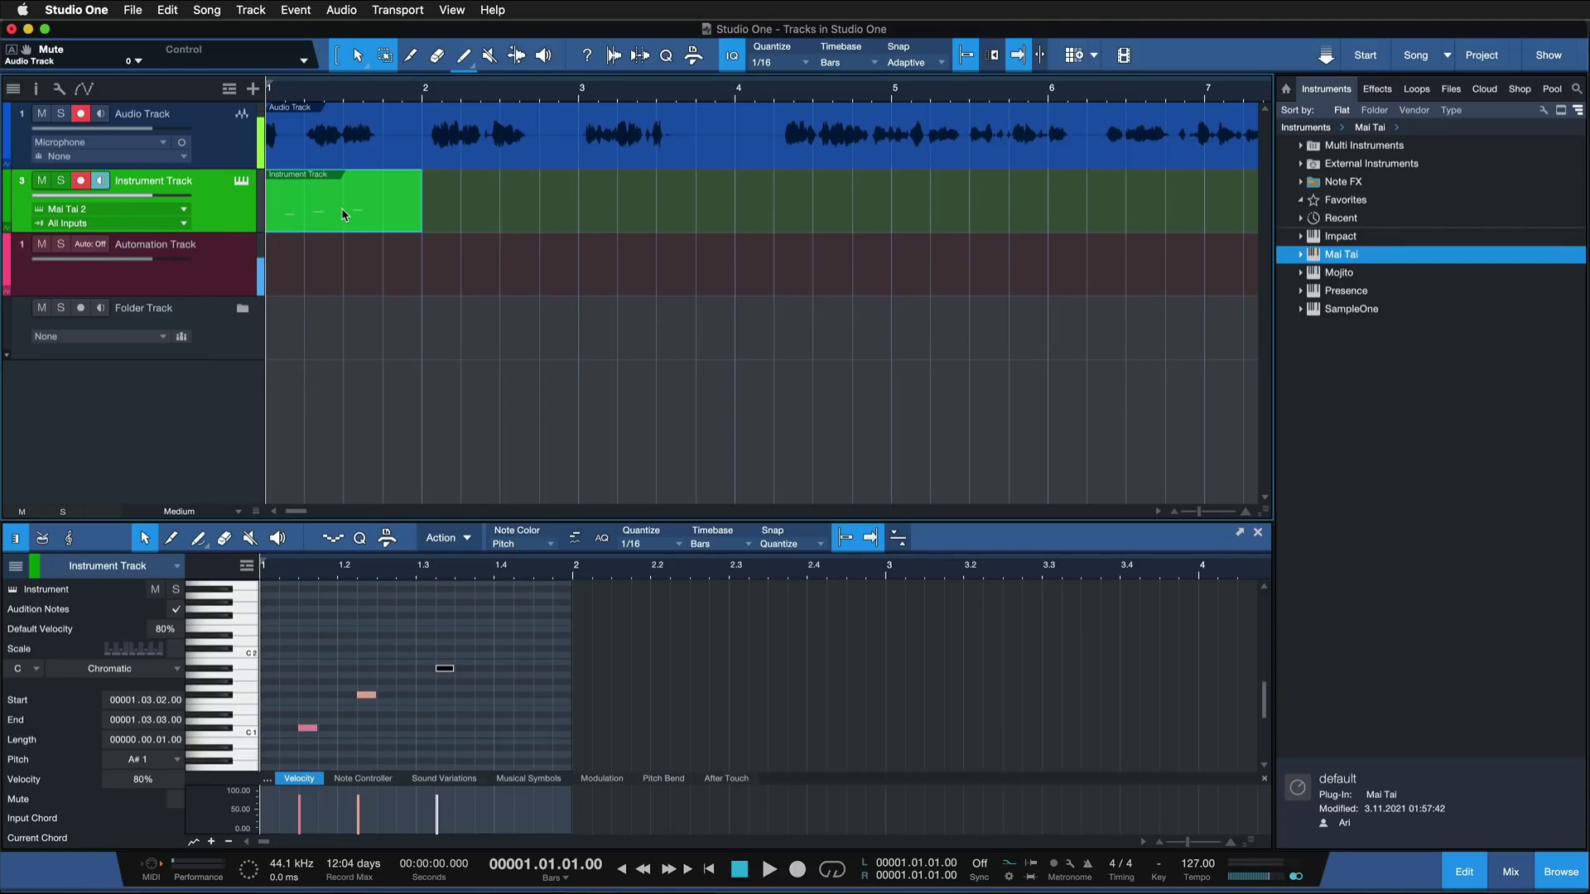
Step: Remove the old Instrument Track with its instrument and drag in a new Mai Tai track
{"action": "right_click", "coordinate": [210, 206]}
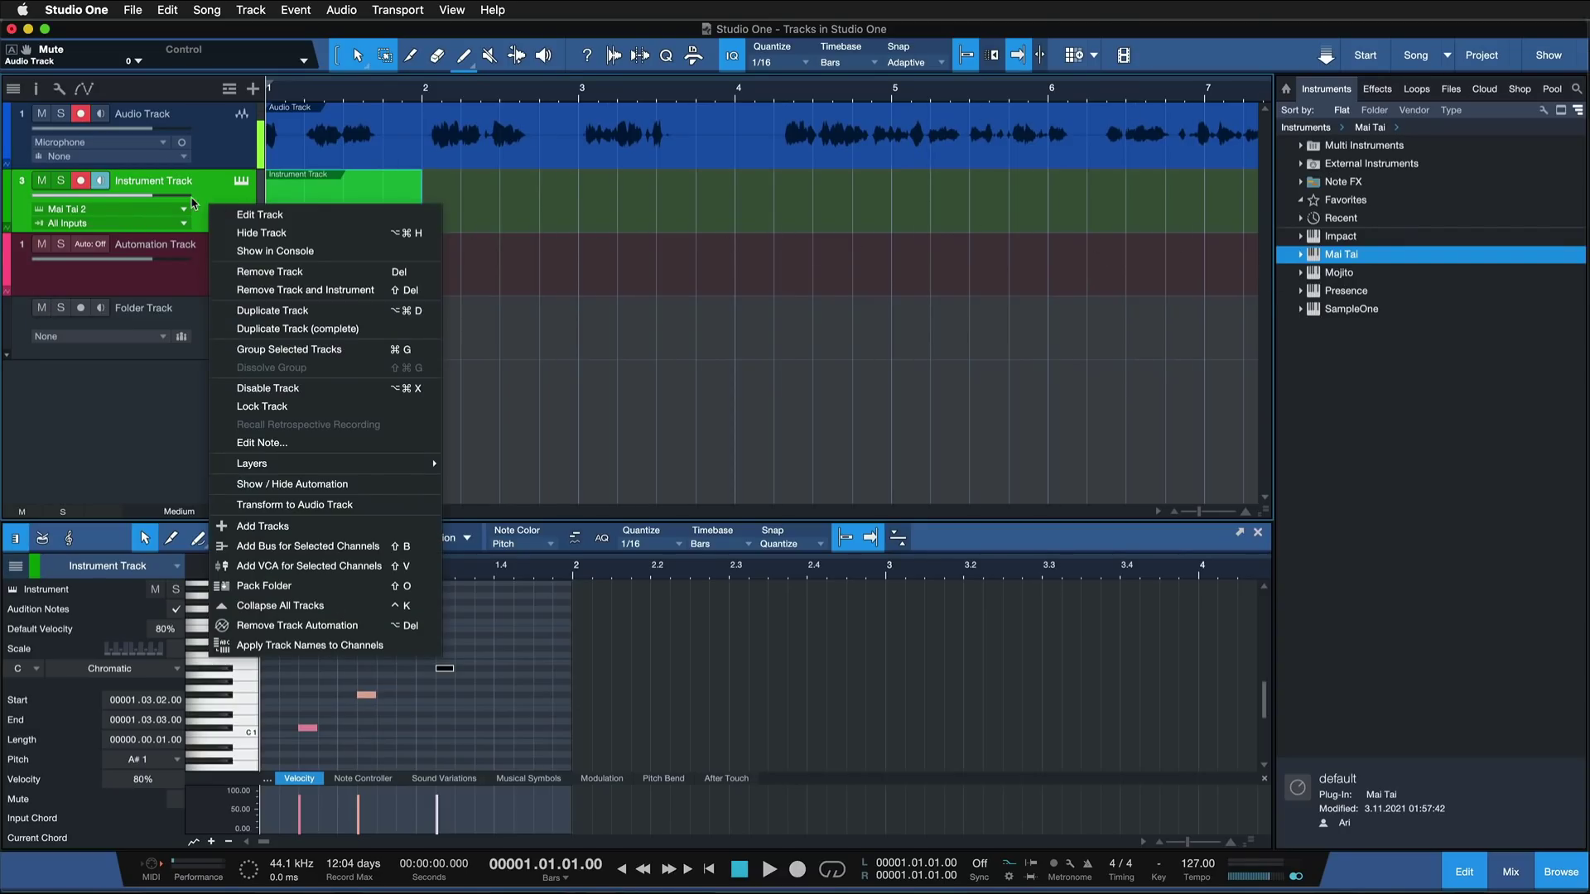
{"action": "left_click", "coordinate": [249, 291]}
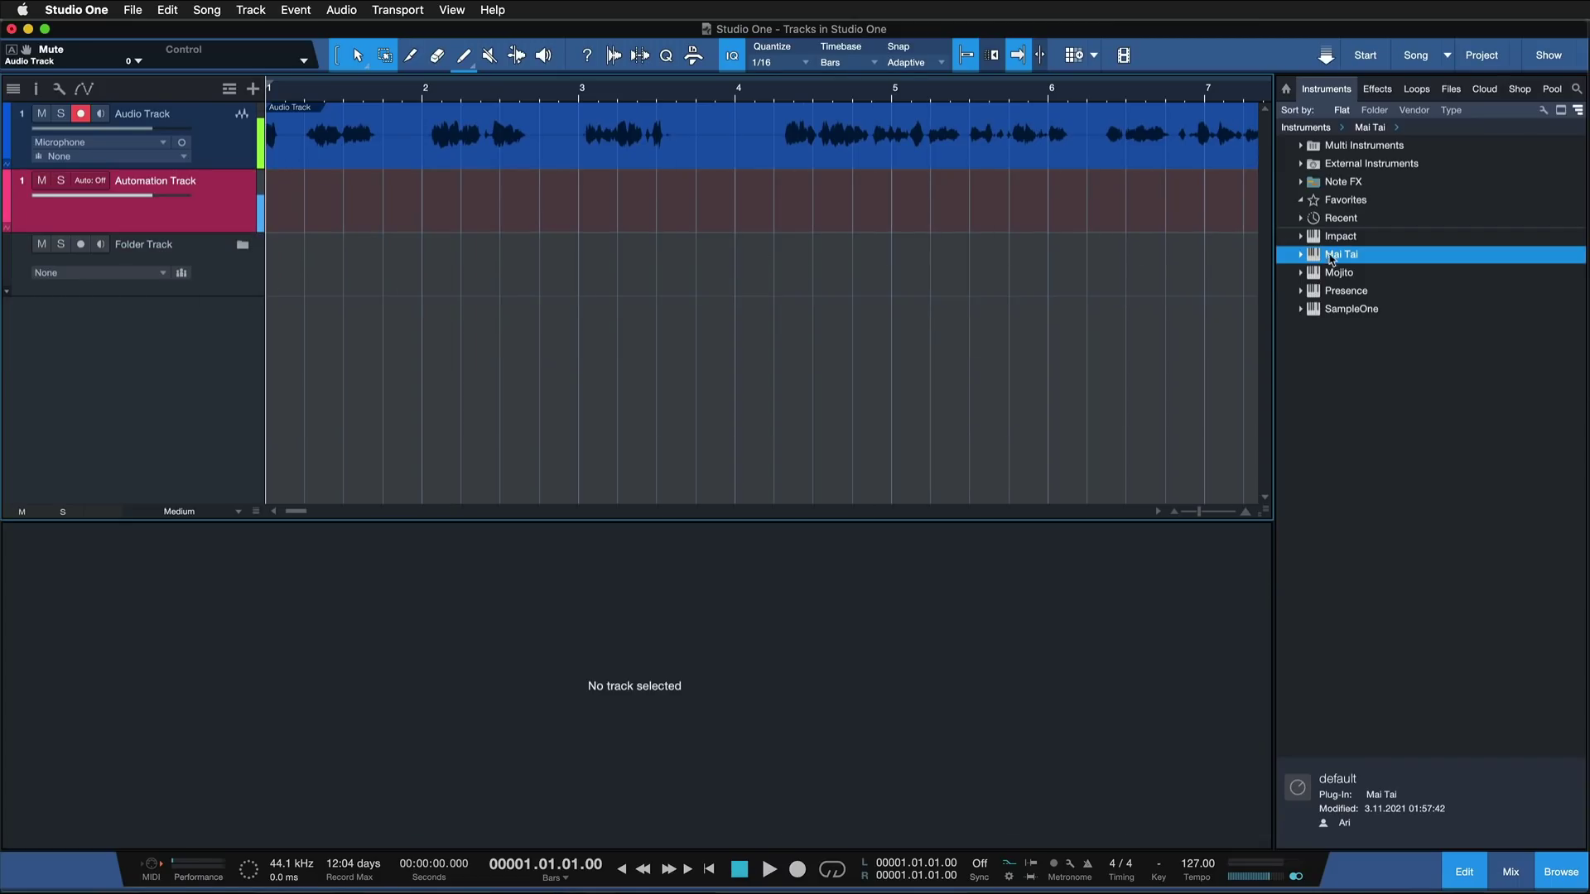
{"action": "left_click", "coordinate": [1364, 262]}
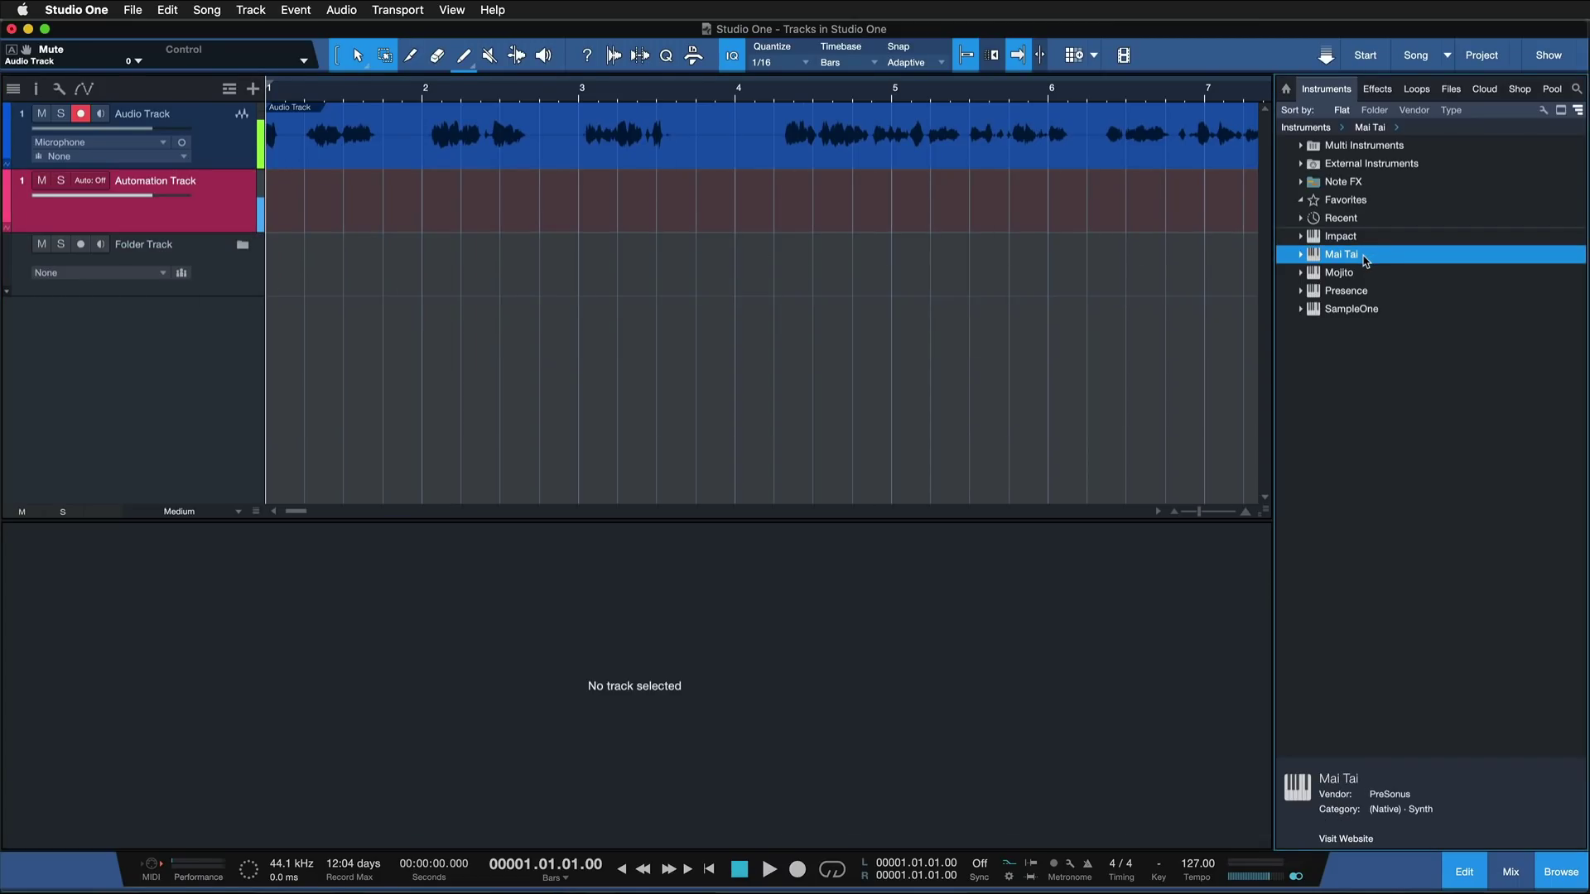
{"action": "left_click_drag", "start_coordinate": [1365, 262], "coordinate": [511, 209]}
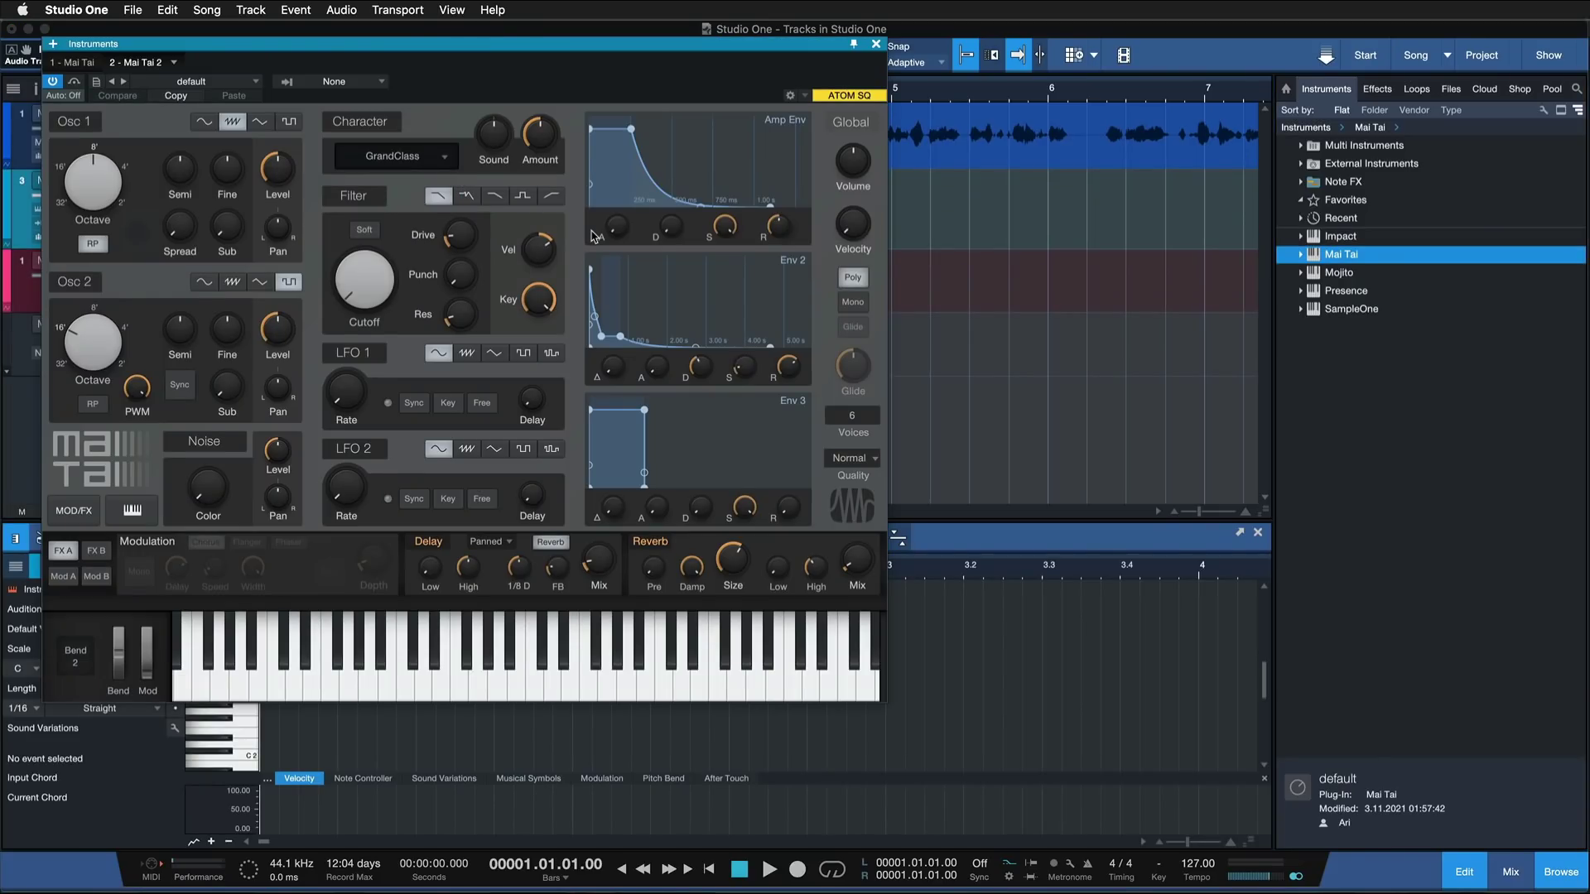
{"action": "left_click", "coordinate": [875, 44]}
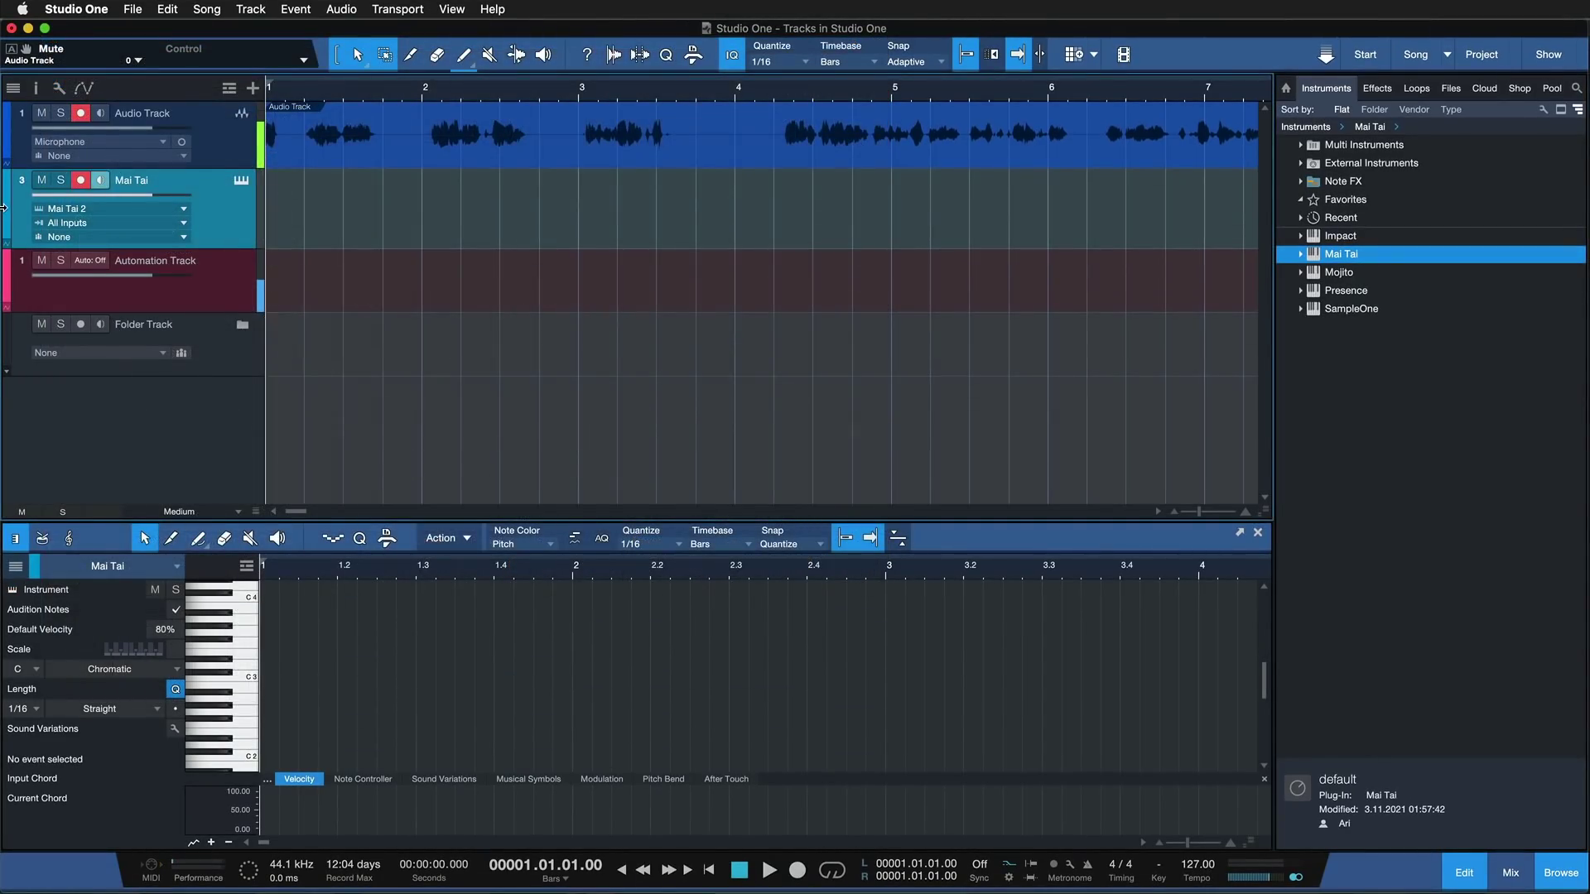
Step: Colour the Mai Tai track lime green and set its input to ATOM SQ
{"action": "left_click", "coordinate": [8, 186]}
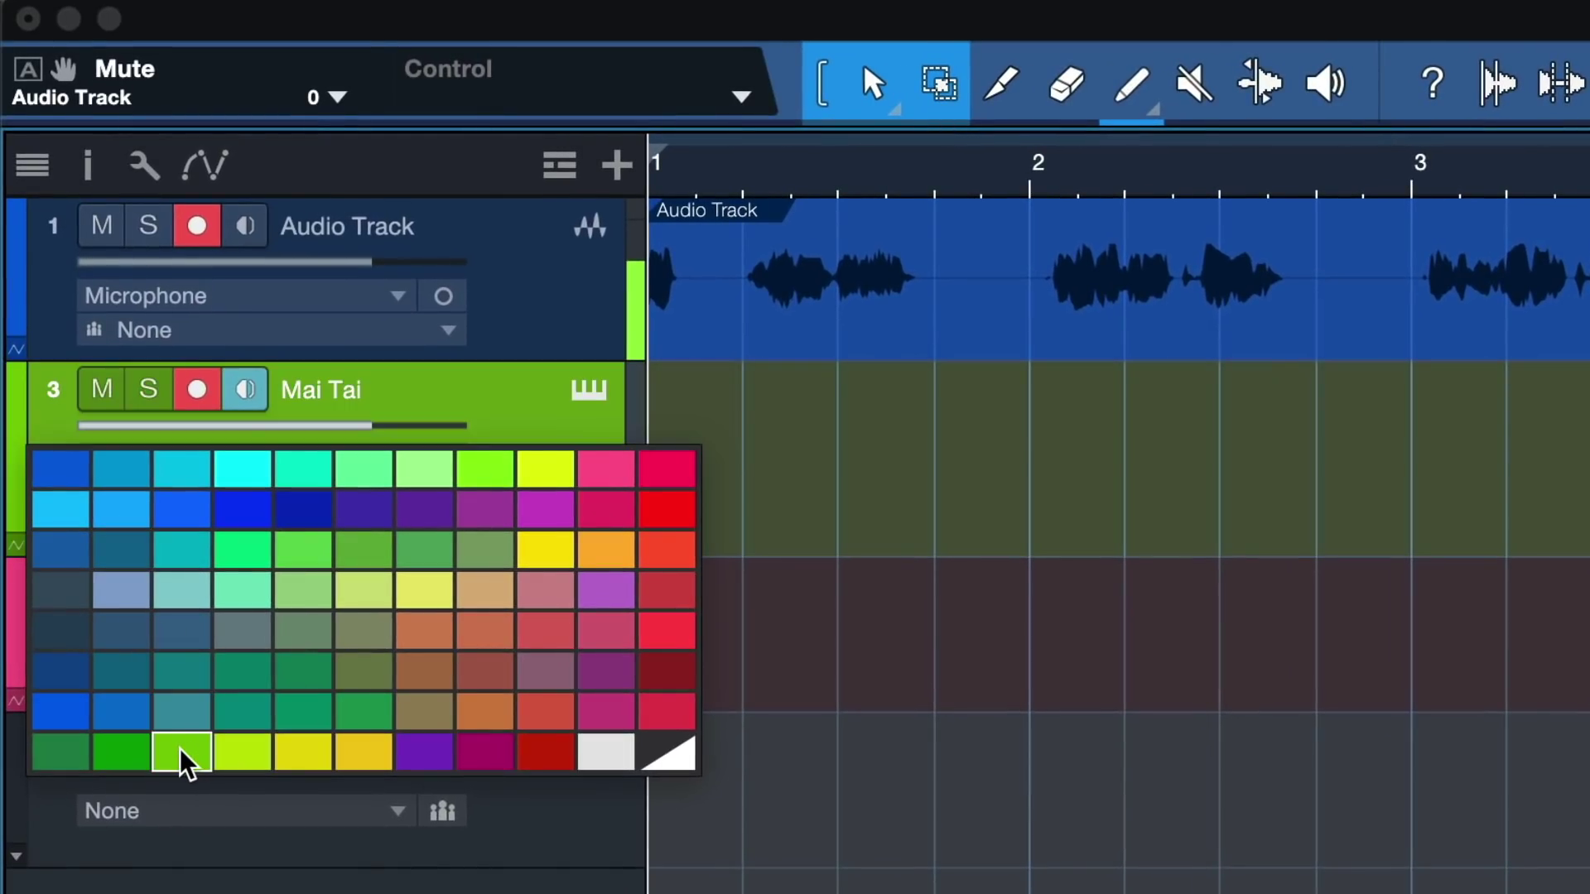
{"action": "left_click", "coordinate": [174, 727]}
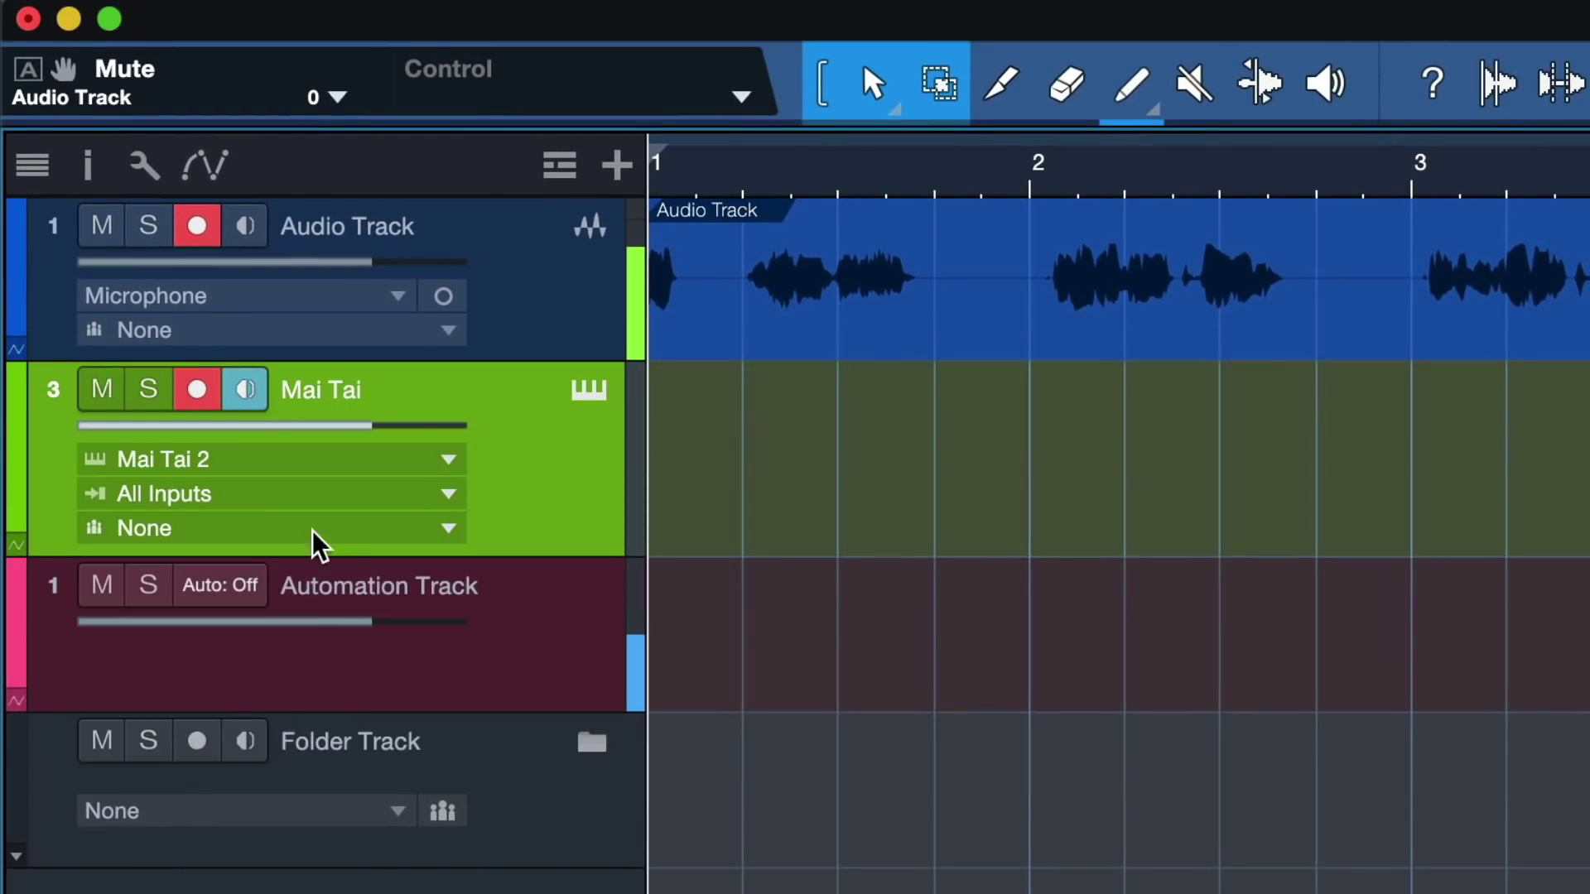
{"action": "left_click", "coordinate": [155, 445]}
{"action": "left_click", "coordinate": [290, 649]}
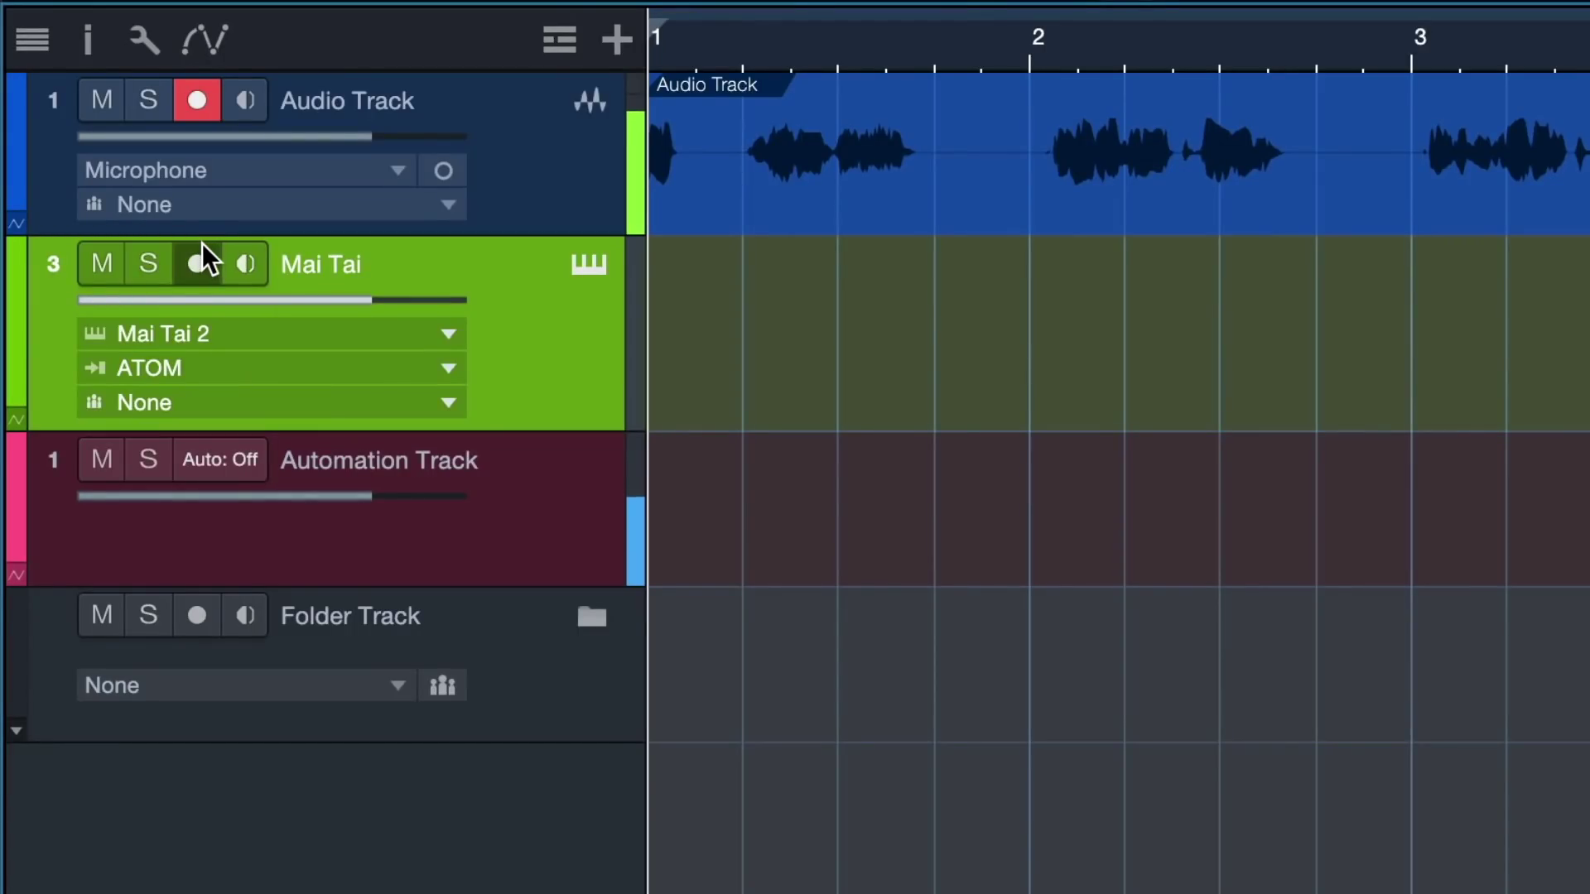
Step: Toggle the Mai Tai track's record arm repeatedly, leaving it armed with monitoring on
{"action": "left_click", "coordinate": [204, 264]}
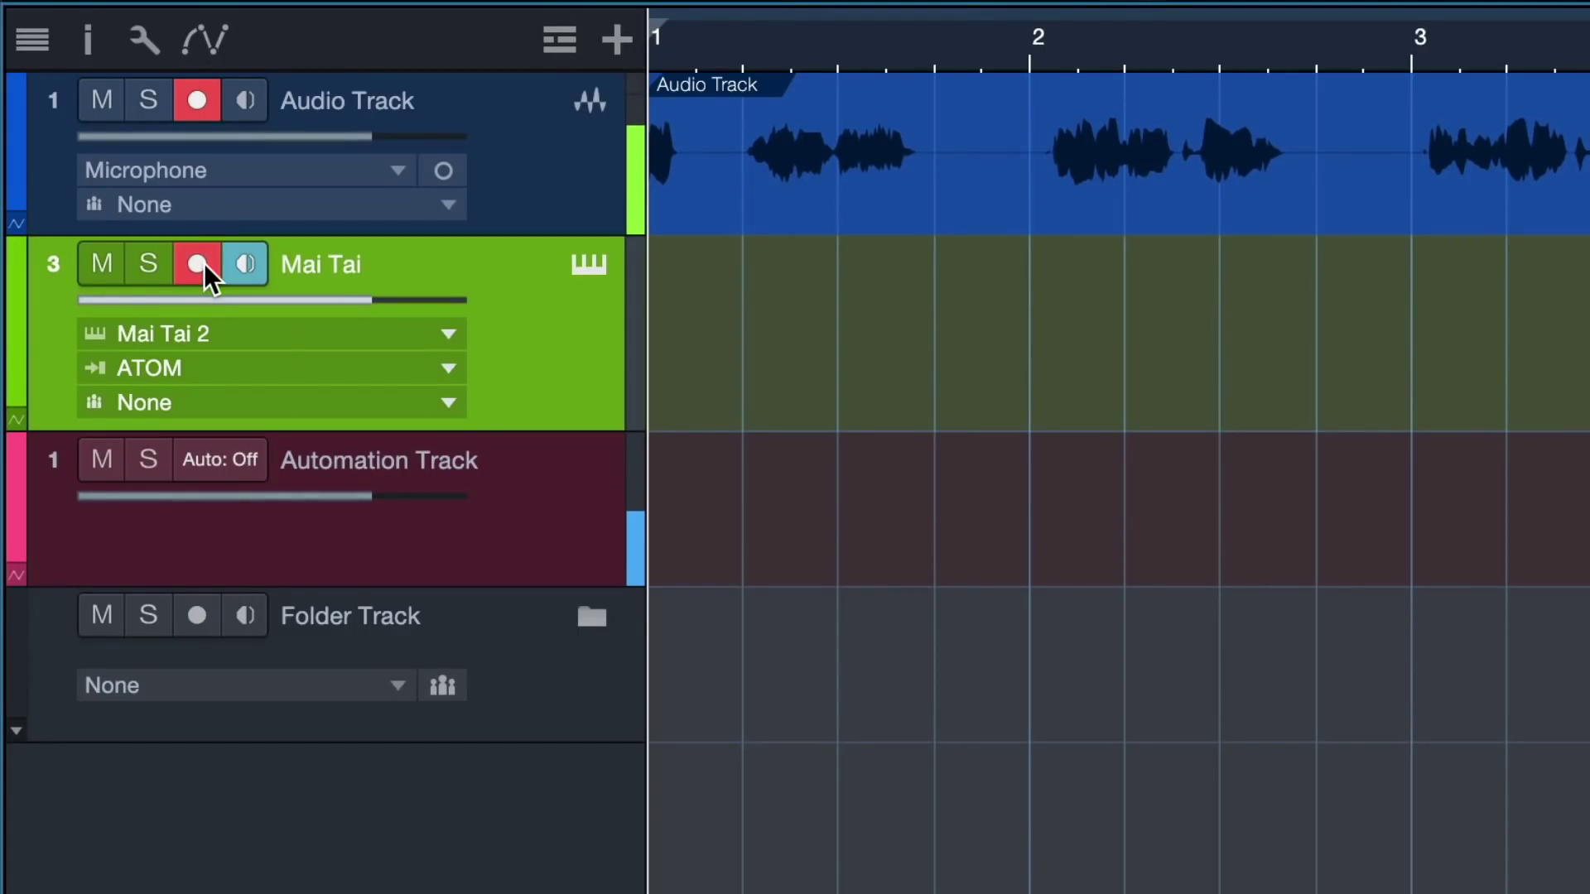
{"action": "left_click", "coordinate": [203, 264]}
{"action": "left_click", "coordinate": [204, 263]}
{"action": "left_click", "coordinate": [197, 263]}
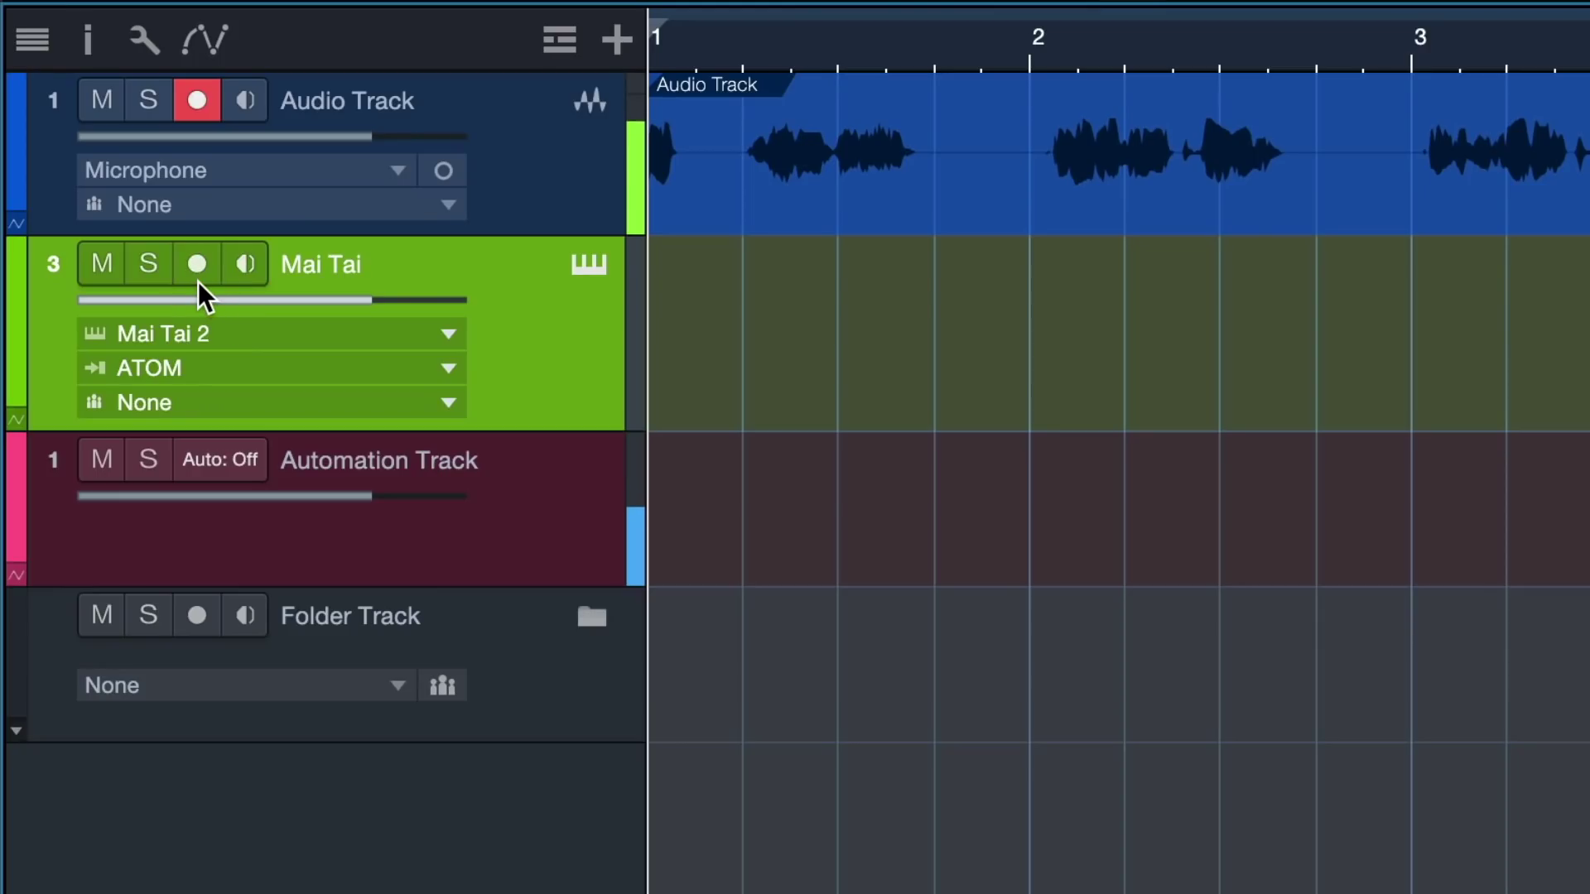
{"action": "left_click", "coordinate": [198, 281]}
{"action": "left_click", "coordinate": [198, 282]}
{"action": "left_click", "coordinate": [198, 282]}
{"action": "left_click", "coordinate": [197, 274]}
{"action": "left_click", "coordinate": [197, 274]}
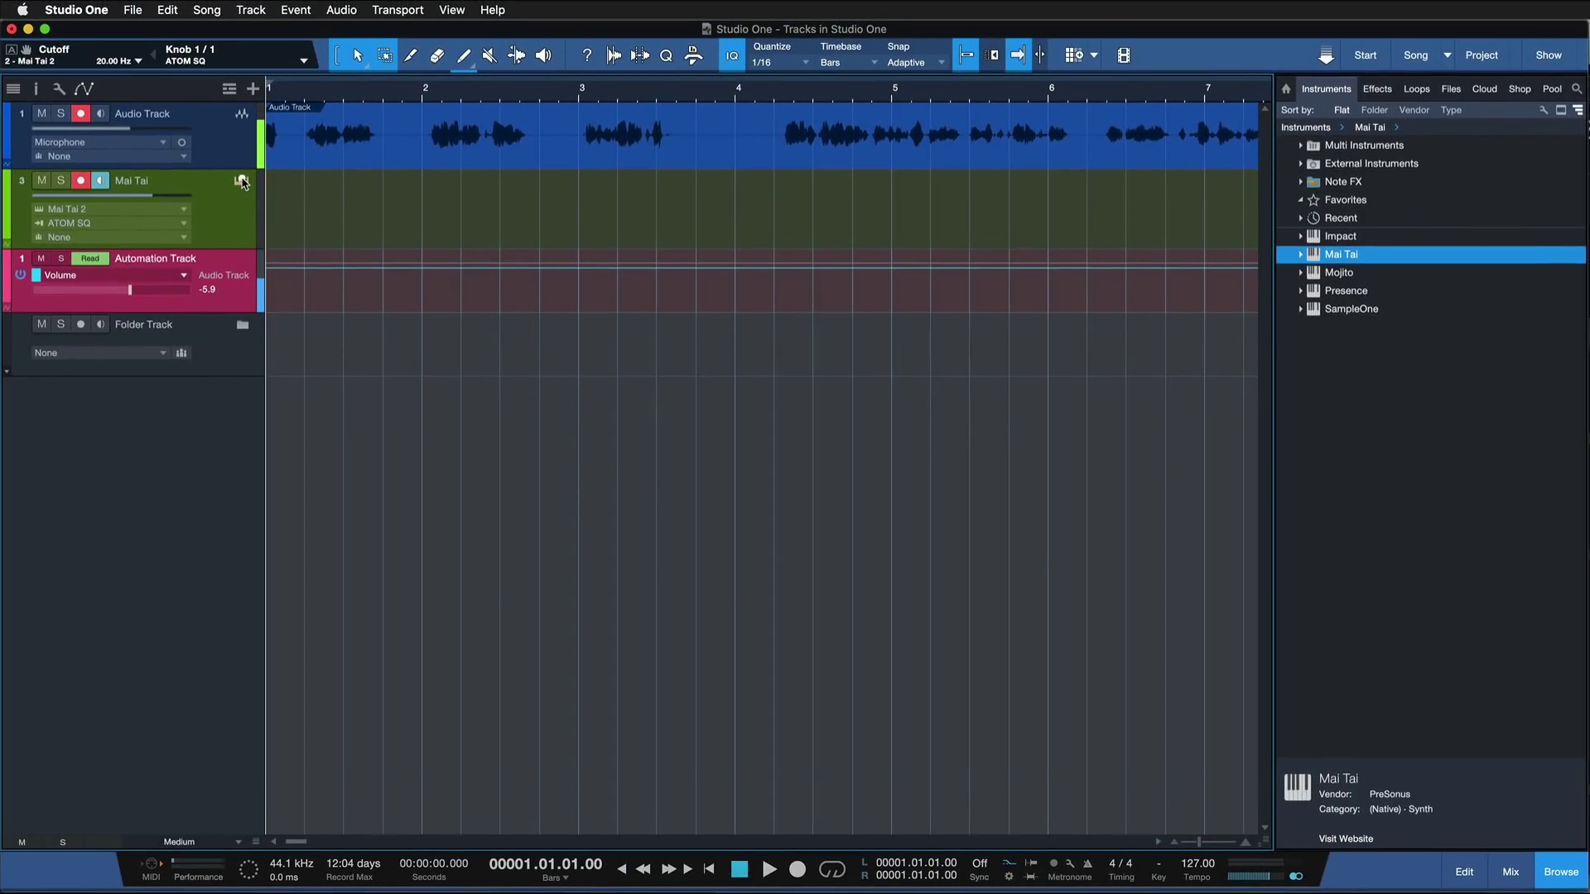
Step: Raise the Mai Tai filter cutoff from 20 Hz to 1.10 kHz and add a Cutoff automation track
{"action": "left_click", "coordinate": [242, 182]}
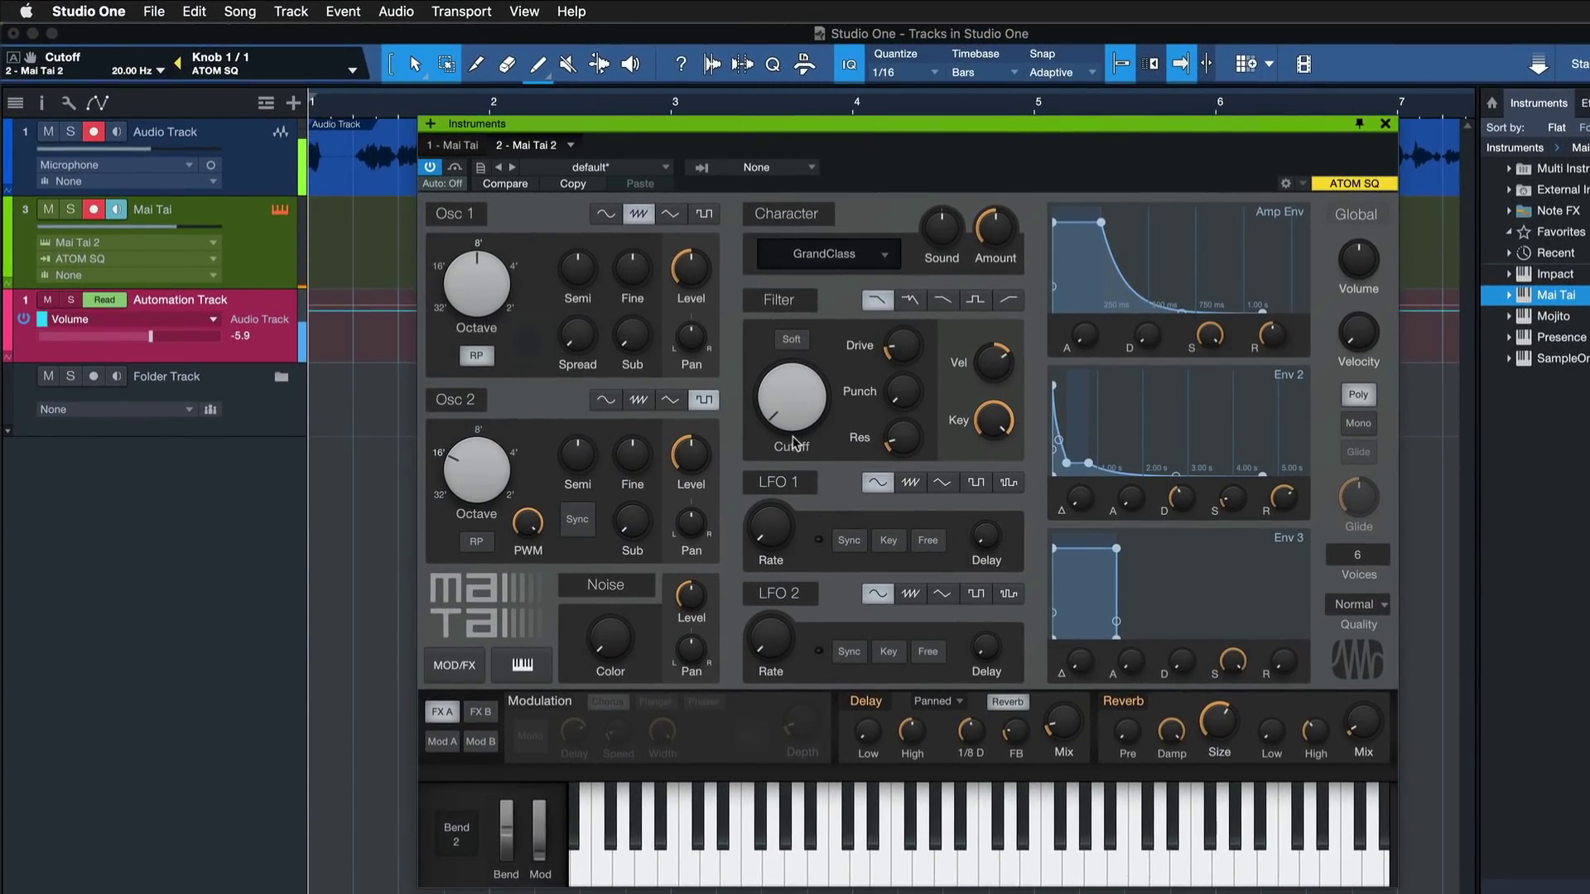
{"action": "mouse_move", "coordinate": [791, 428]}
{"action": "mouse_move", "coordinate": [793, 412]}
{"action": "left_mouse_down"}
{"action": "mouse_move", "coordinate": [774, 215]}
{"action": "mouse_move", "coordinate": [778, 422]}
{"action": "left_mouse_up"}
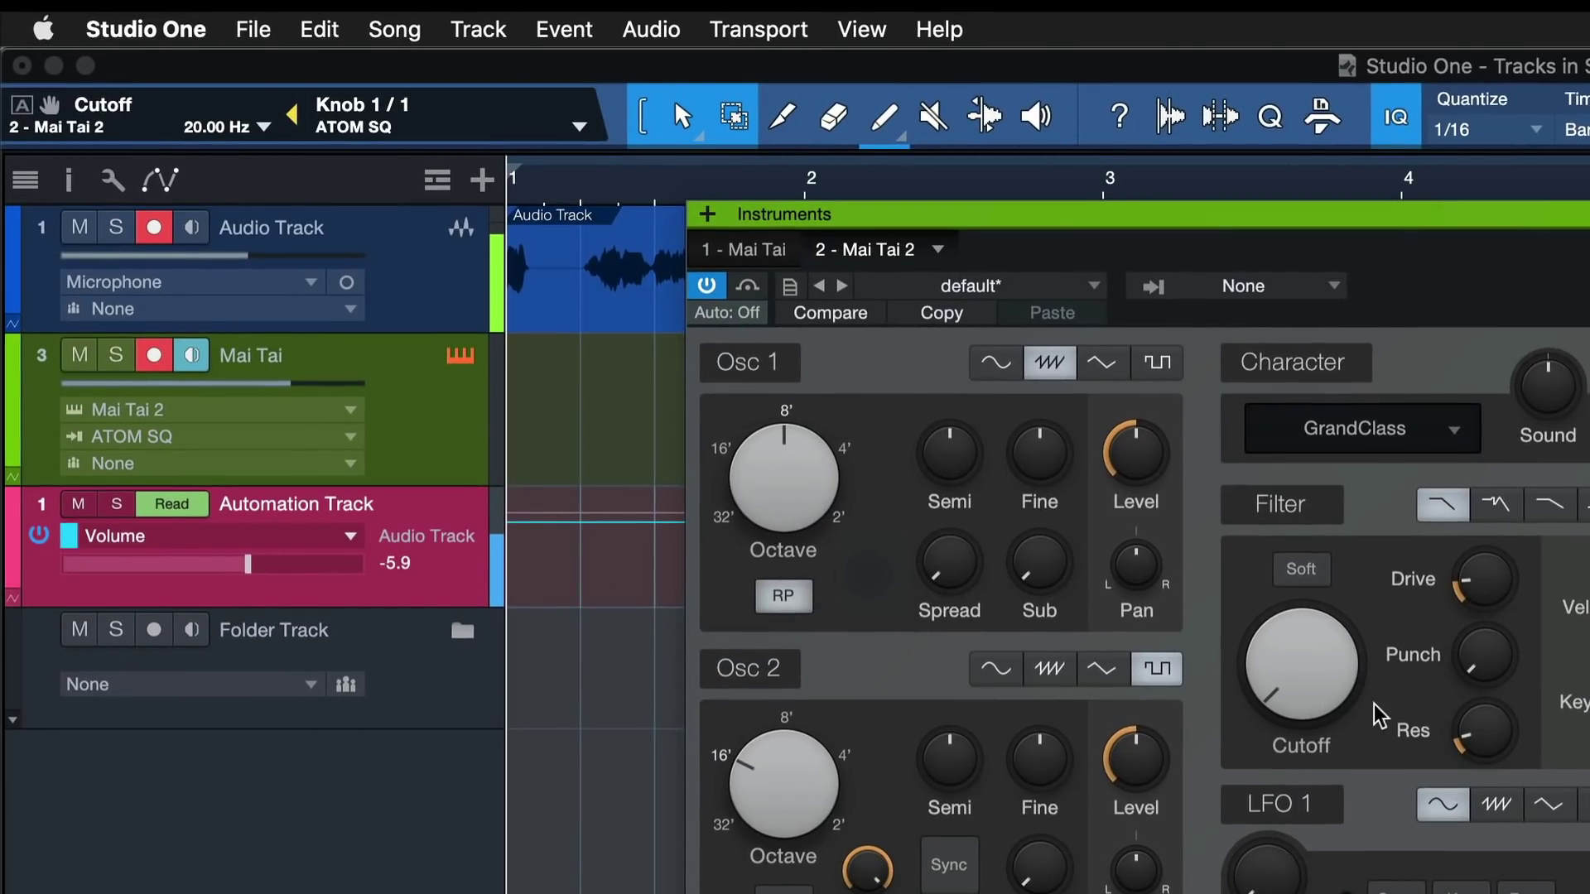
{"action": "left_click", "coordinate": [50, 106]}
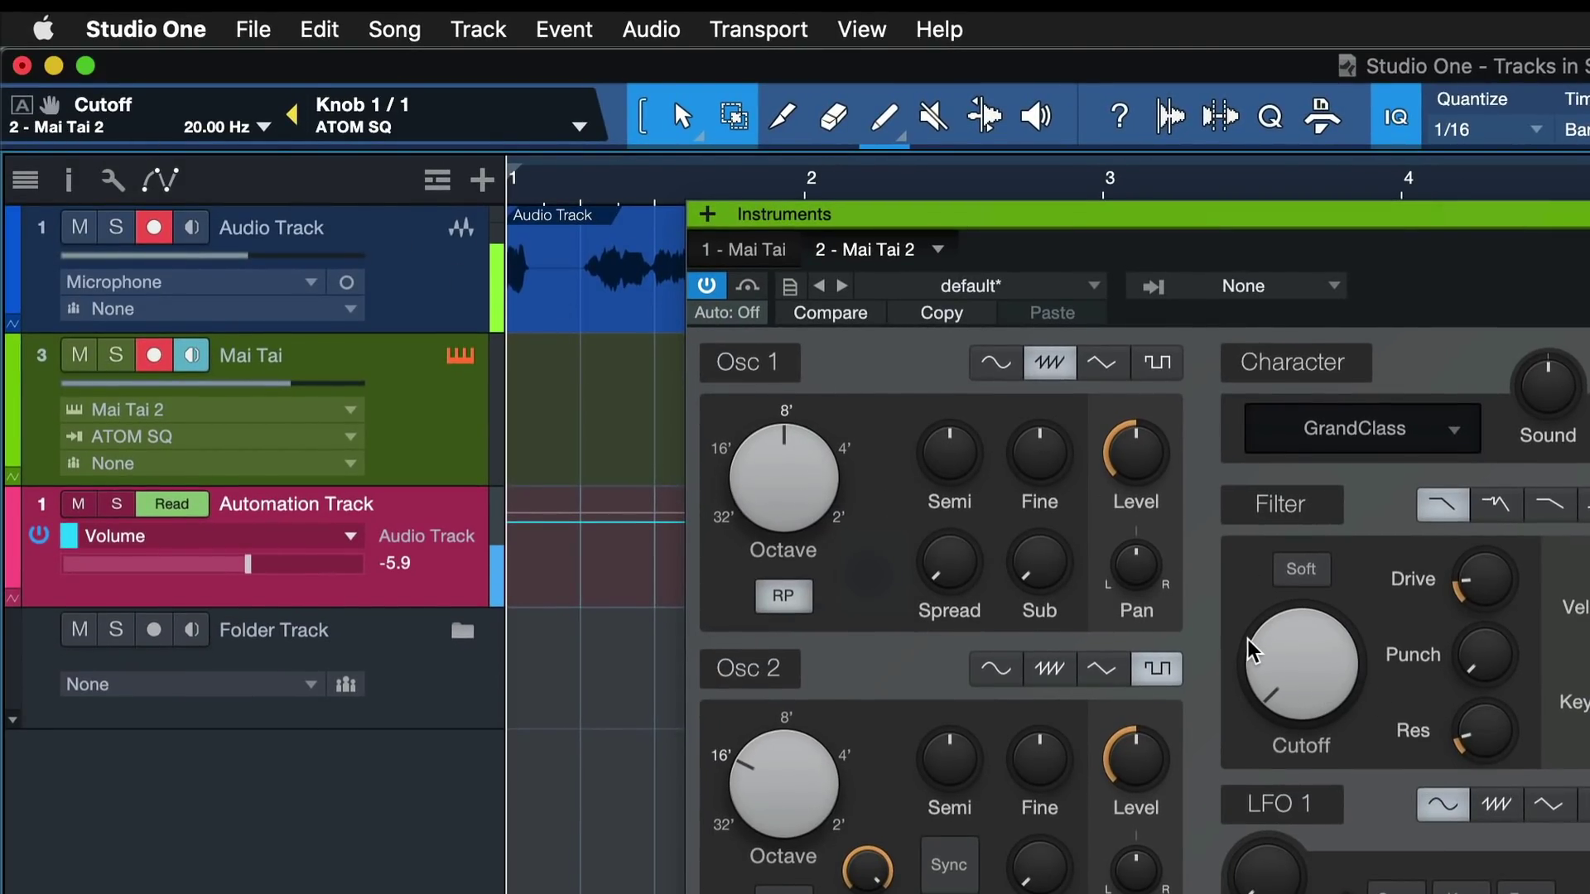
{"action": "left_click_drag", "start_coordinate": [49, 106], "coordinate": [302, 774]}
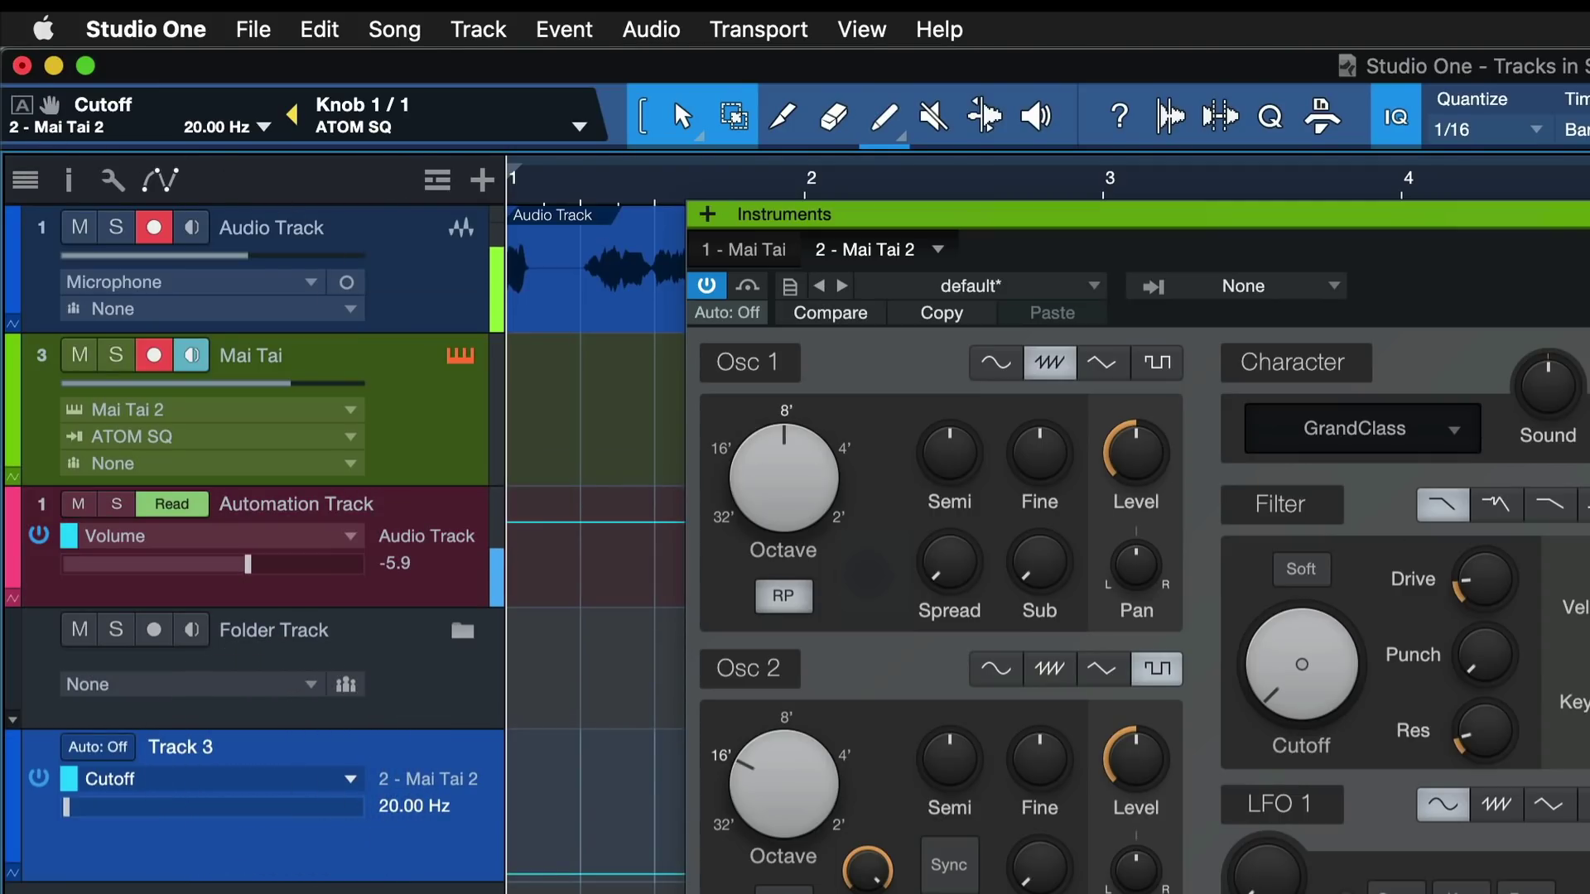
Step: Close the instrument window and draw a rising Cutoff automation ramp up to about bar 3
{"action": "key", "text": "F11"}
{"action": "left_click", "coordinate": [580, 874]}
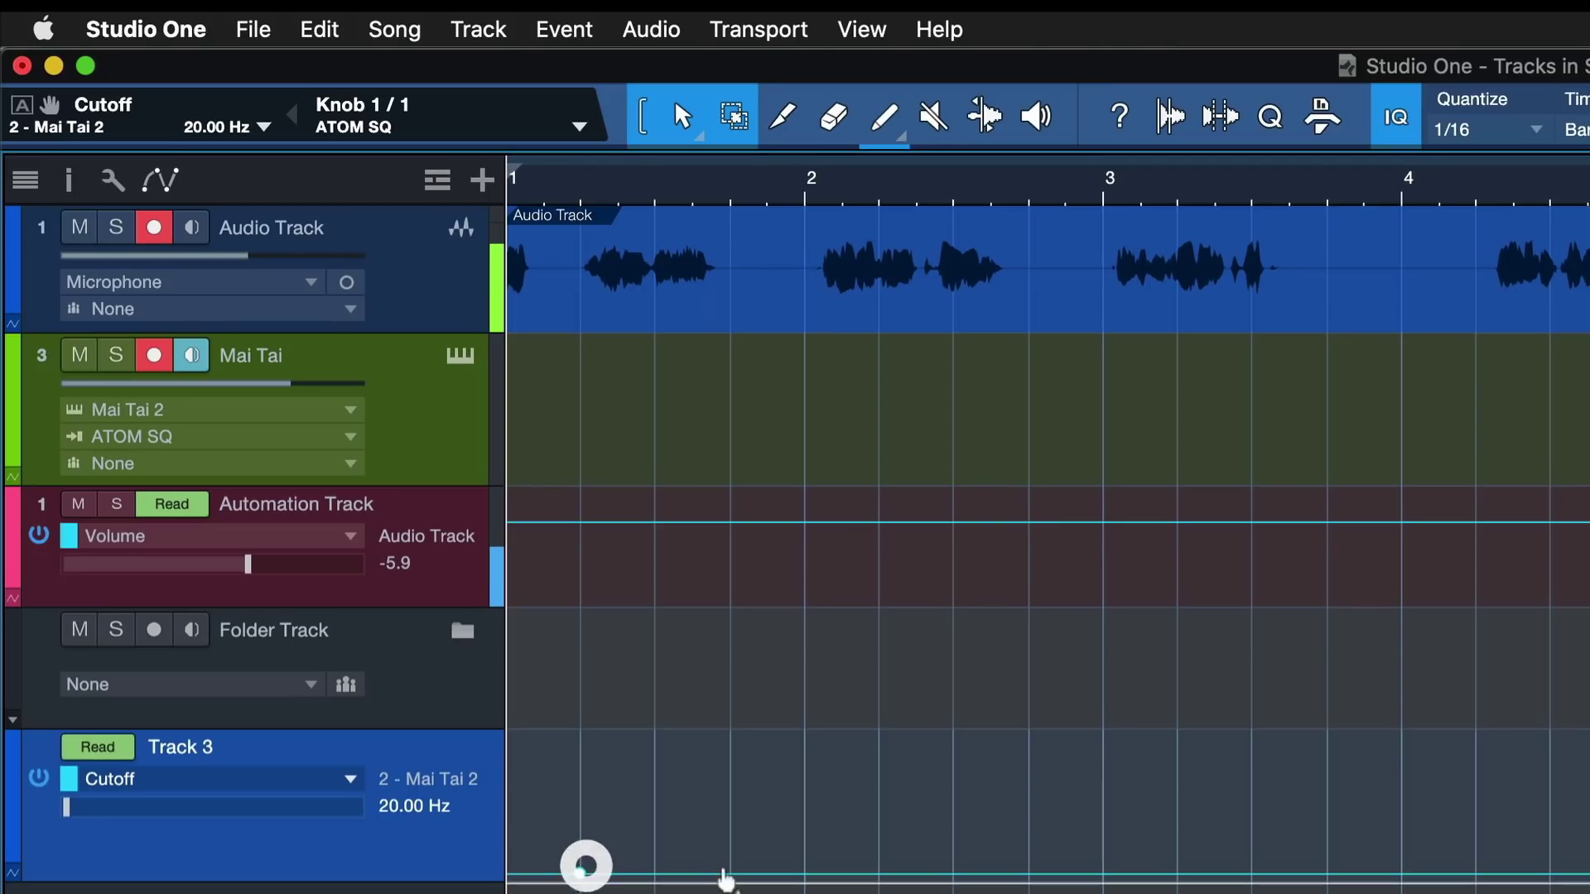
{"action": "mouse_move", "coordinate": [732, 884]}
{"action": "left_mouse_down"}
{"action": "mouse_move", "coordinate": [1214, 772]}
{"action": "mouse_move", "coordinate": [1214, 756]}
{"action": "left_mouse_up"}
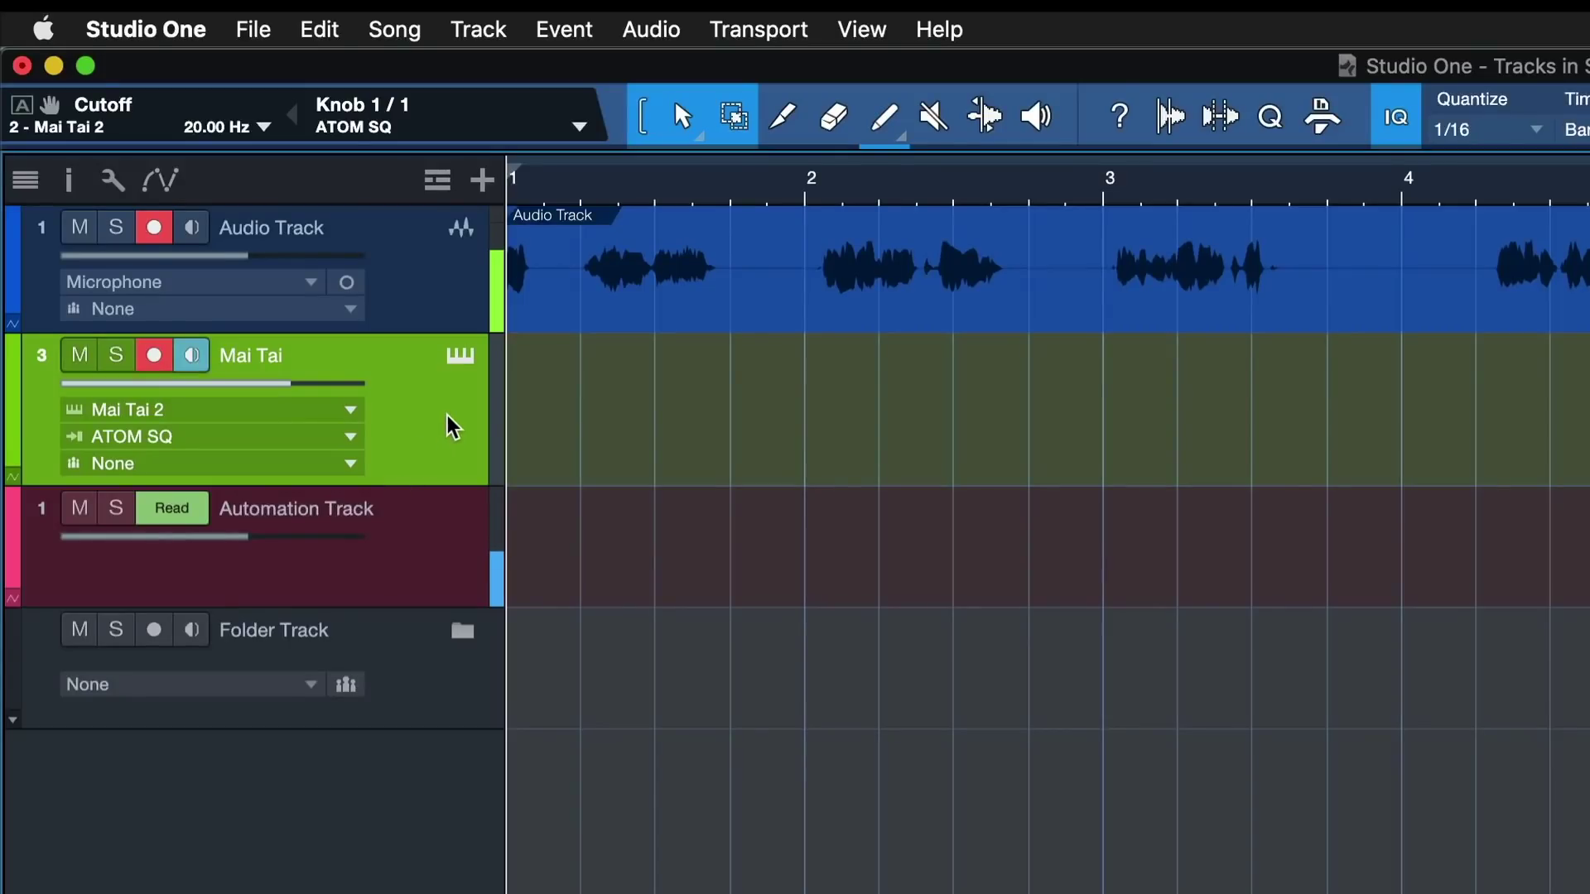
{"action": "left_click", "coordinate": [15, 103]}
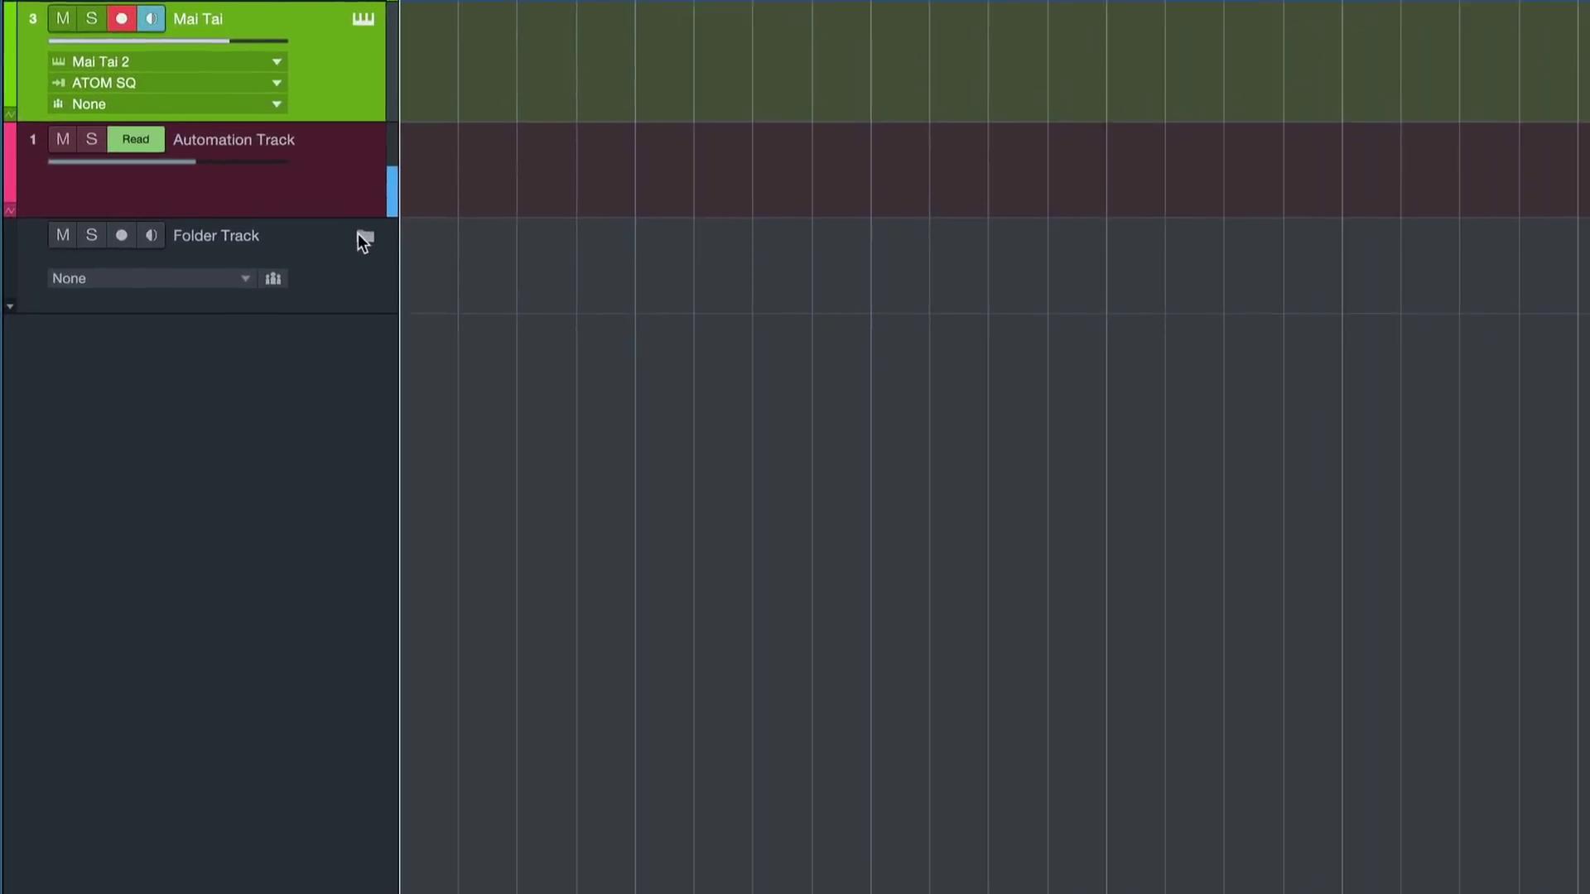
Step: Add a new folder track, Track 3, to the arrangement
{"action": "right_click", "coordinate": [218, 374]}
{"action": "right_click", "coordinate": [364, 250]}
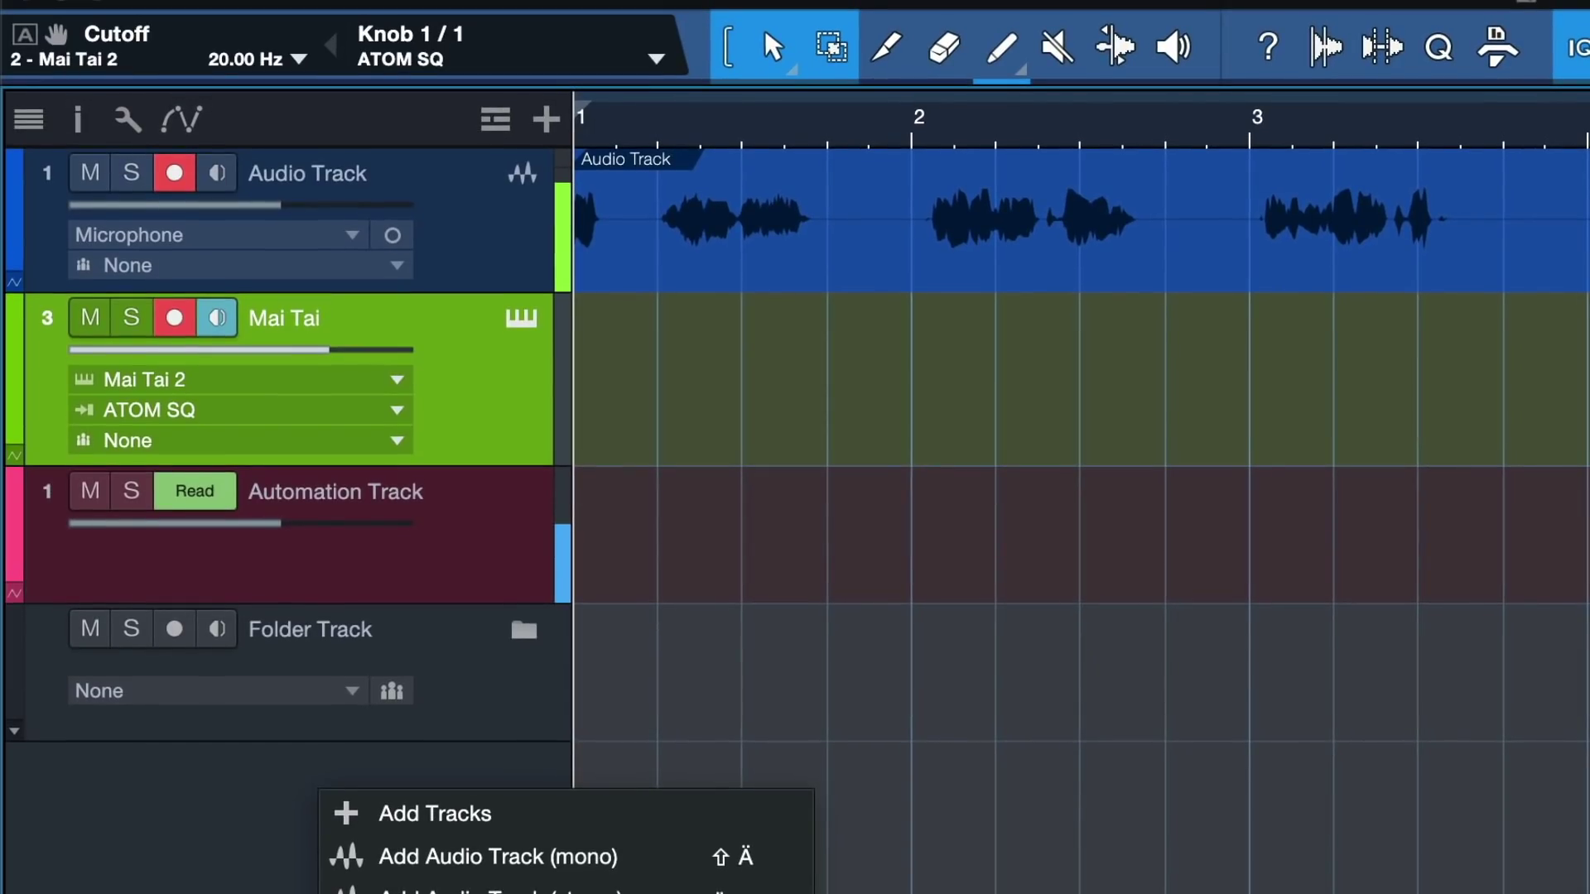
{"action": "left_click", "coordinate": [535, 525]}
Step: Move the Audio Track and Mai Tai track into folder Track 3
{"action": "key", "text": "w"}
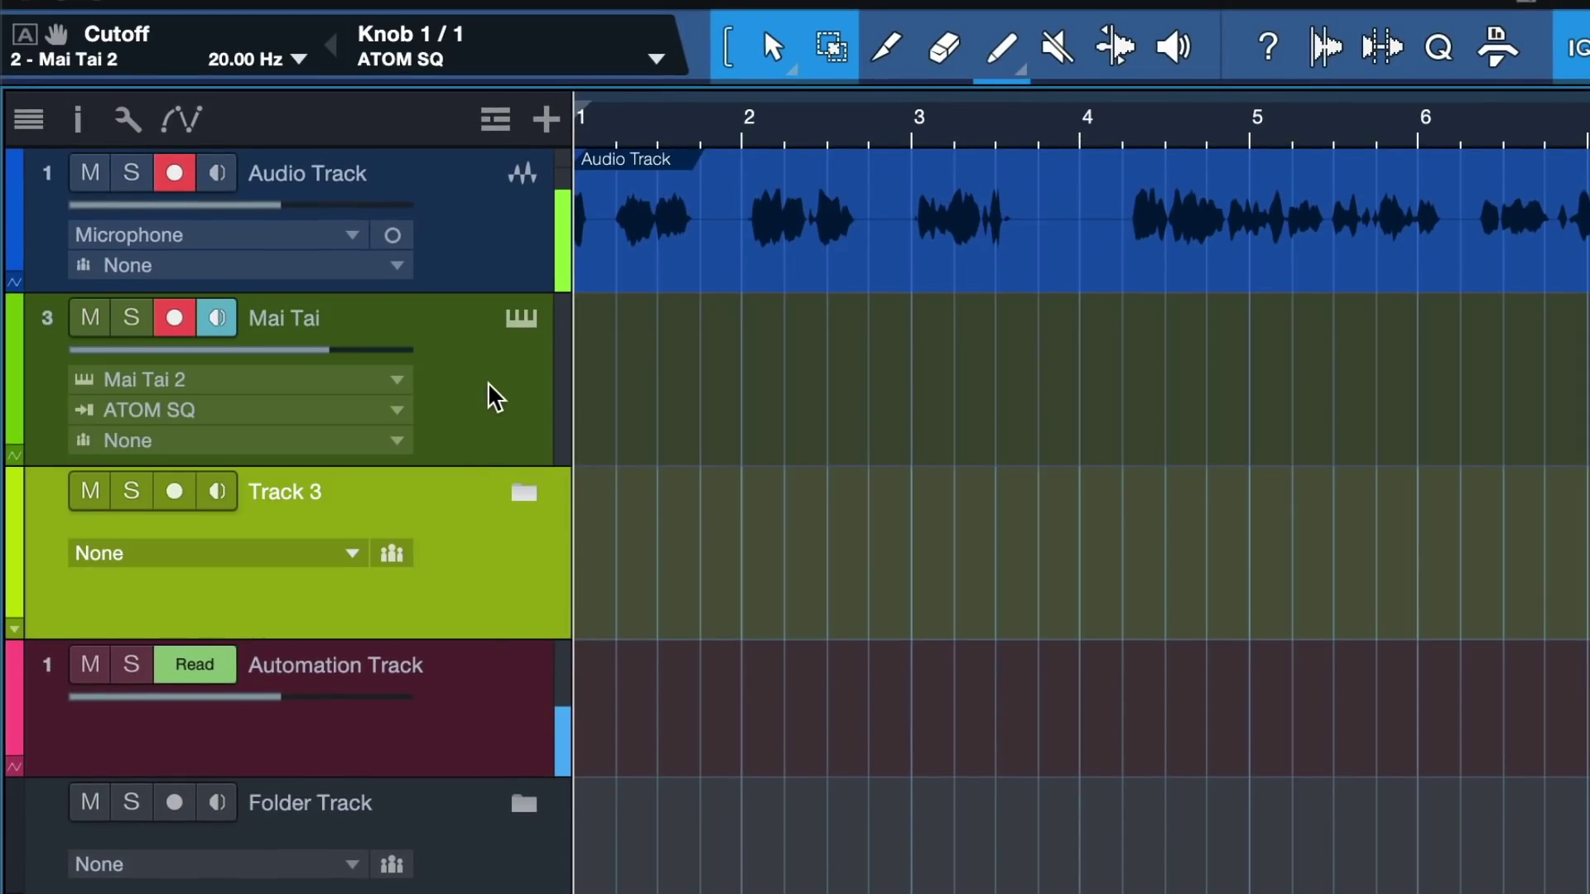
{"action": "left_click", "coordinate": [490, 398]}
{"action": "left_click", "coordinate": [492, 276], "text": "shift"}
{"action": "left_click_drag", "start_coordinate": [519, 286], "coordinate": [503, 496]}
Step: Zoom the timeline out and collapse folder Track 3 to a single lane
{"action": "left_click", "coordinate": [534, 184]}
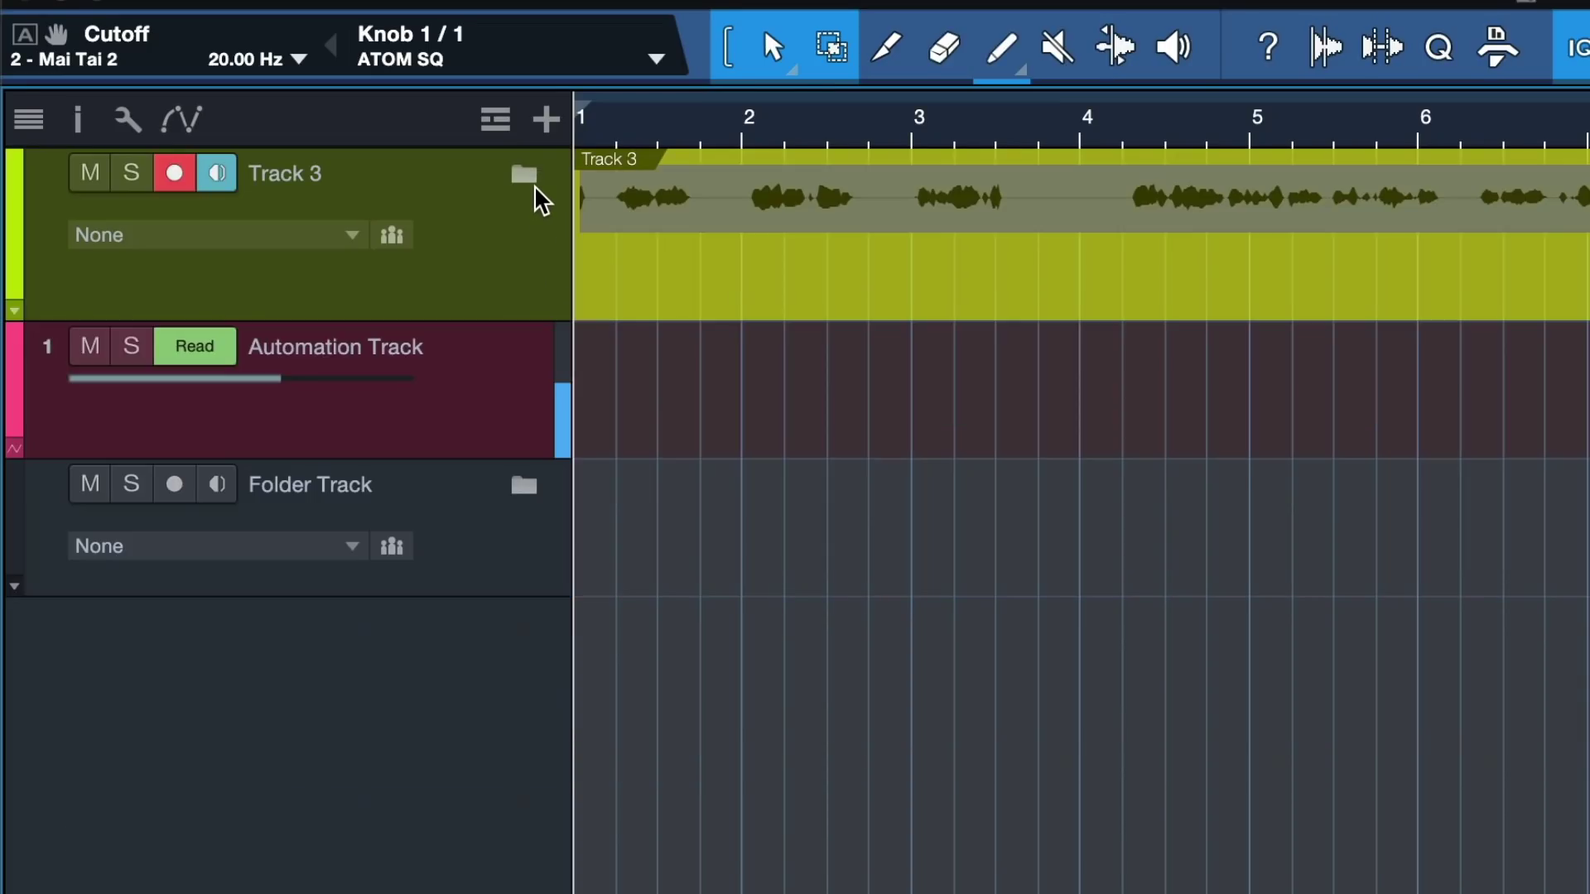
{"action": "left_click", "coordinate": [534, 184]}
{"action": "key", "text": "w"}
{"action": "key", "text": "w"}
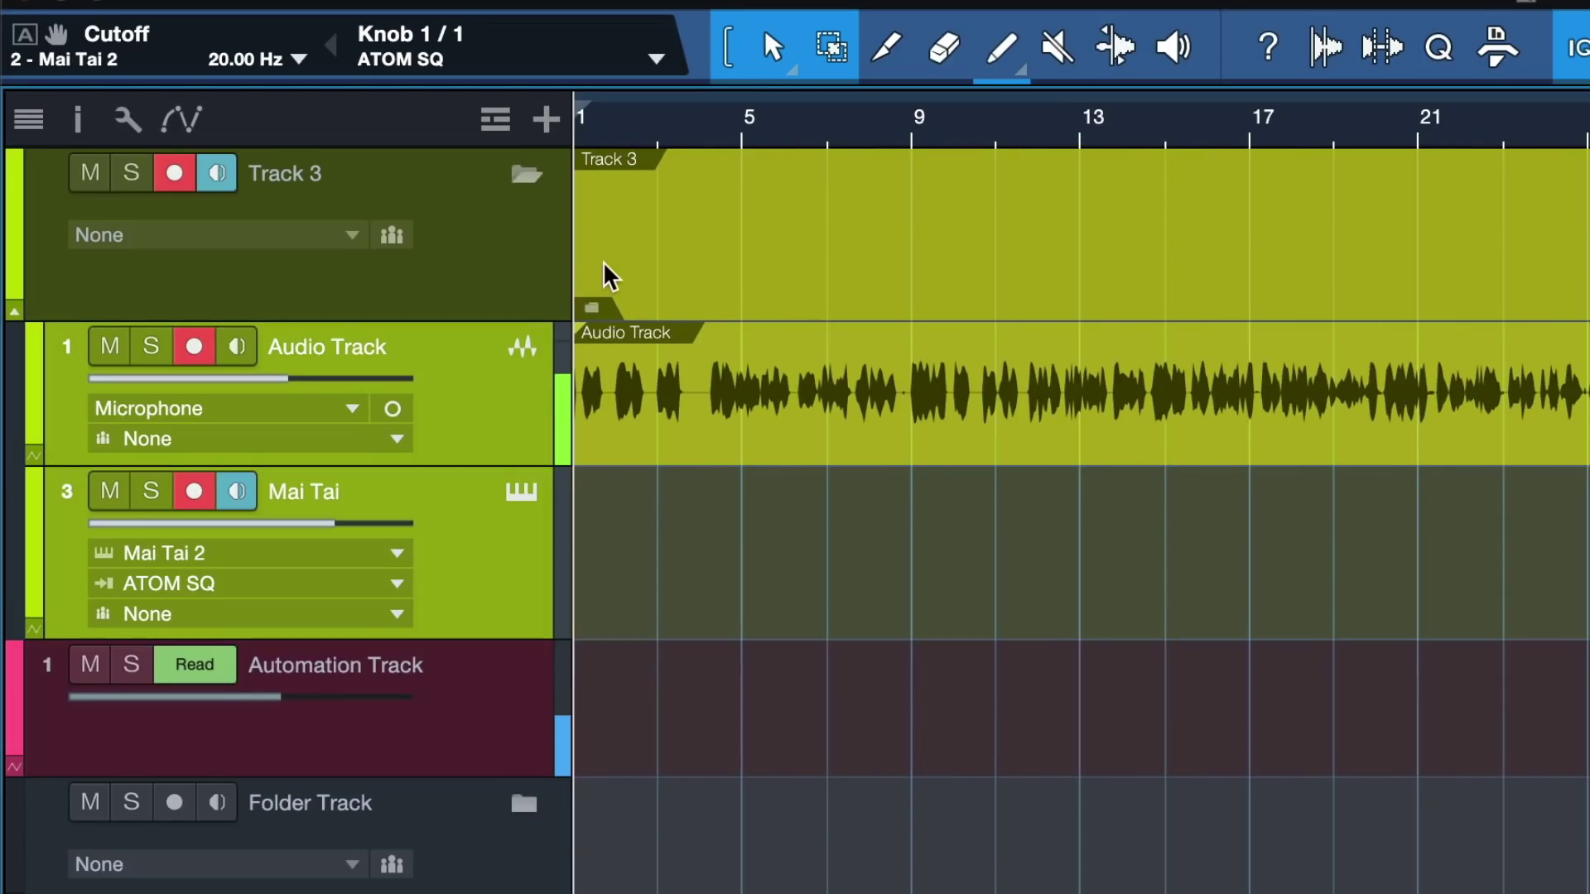
{"action": "left_click", "coordinate": [523, 176]}
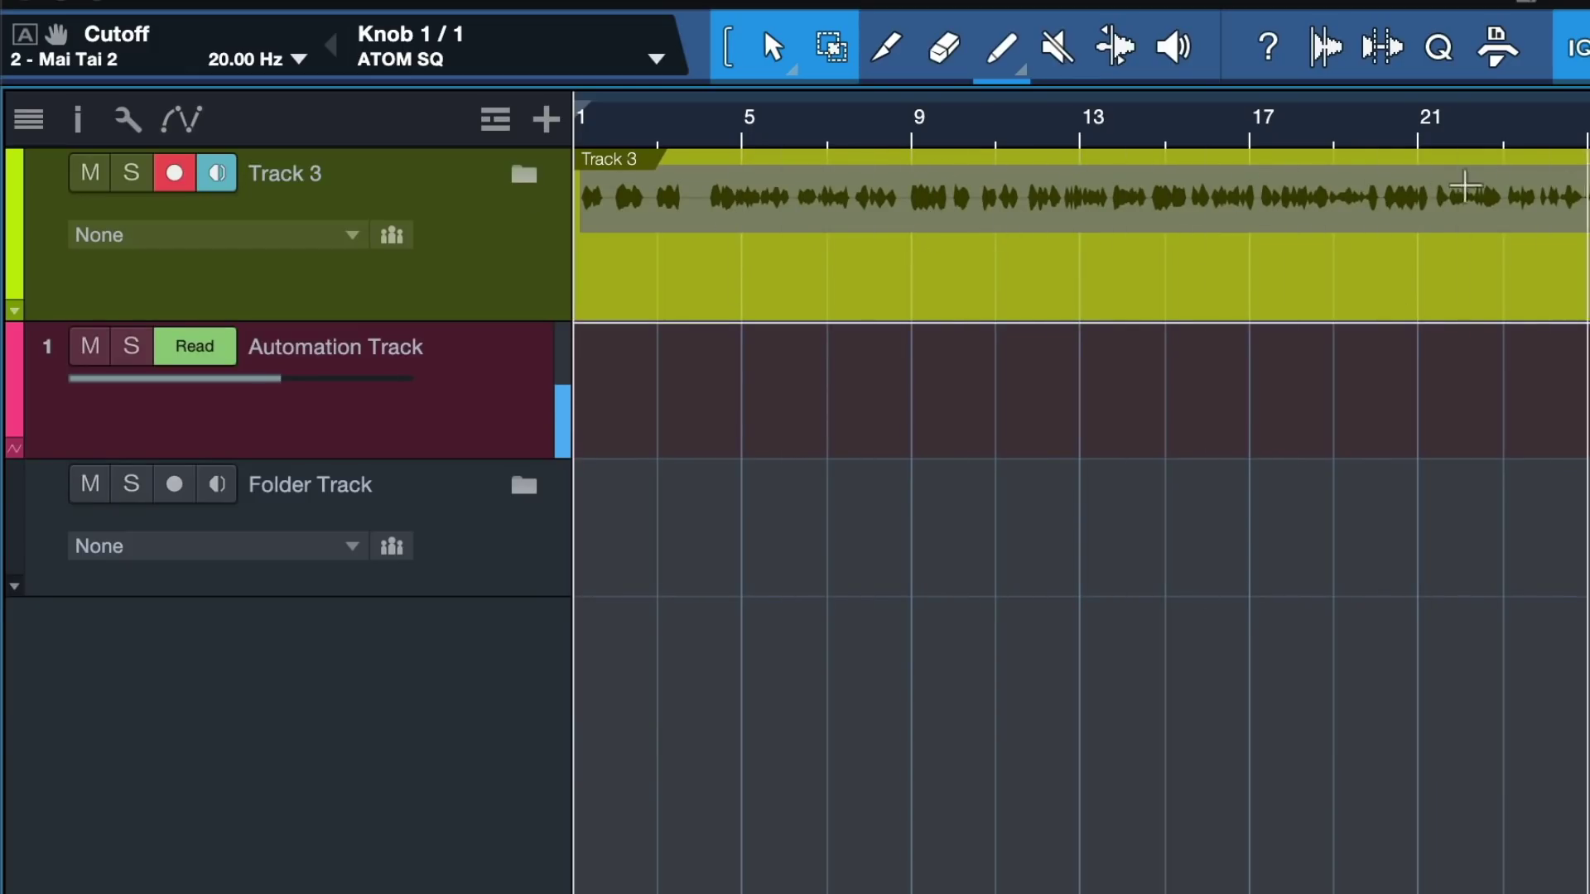
Step: Split the folder event at bars 5, 9, 13, 17 and 21, leaving the playhead at bar 25
{"action": "key", "text": "3"}
{"action": "left_click", "coordinate": [747, 195]}
{"action": "left_click", "coordinate": [914, 194]}
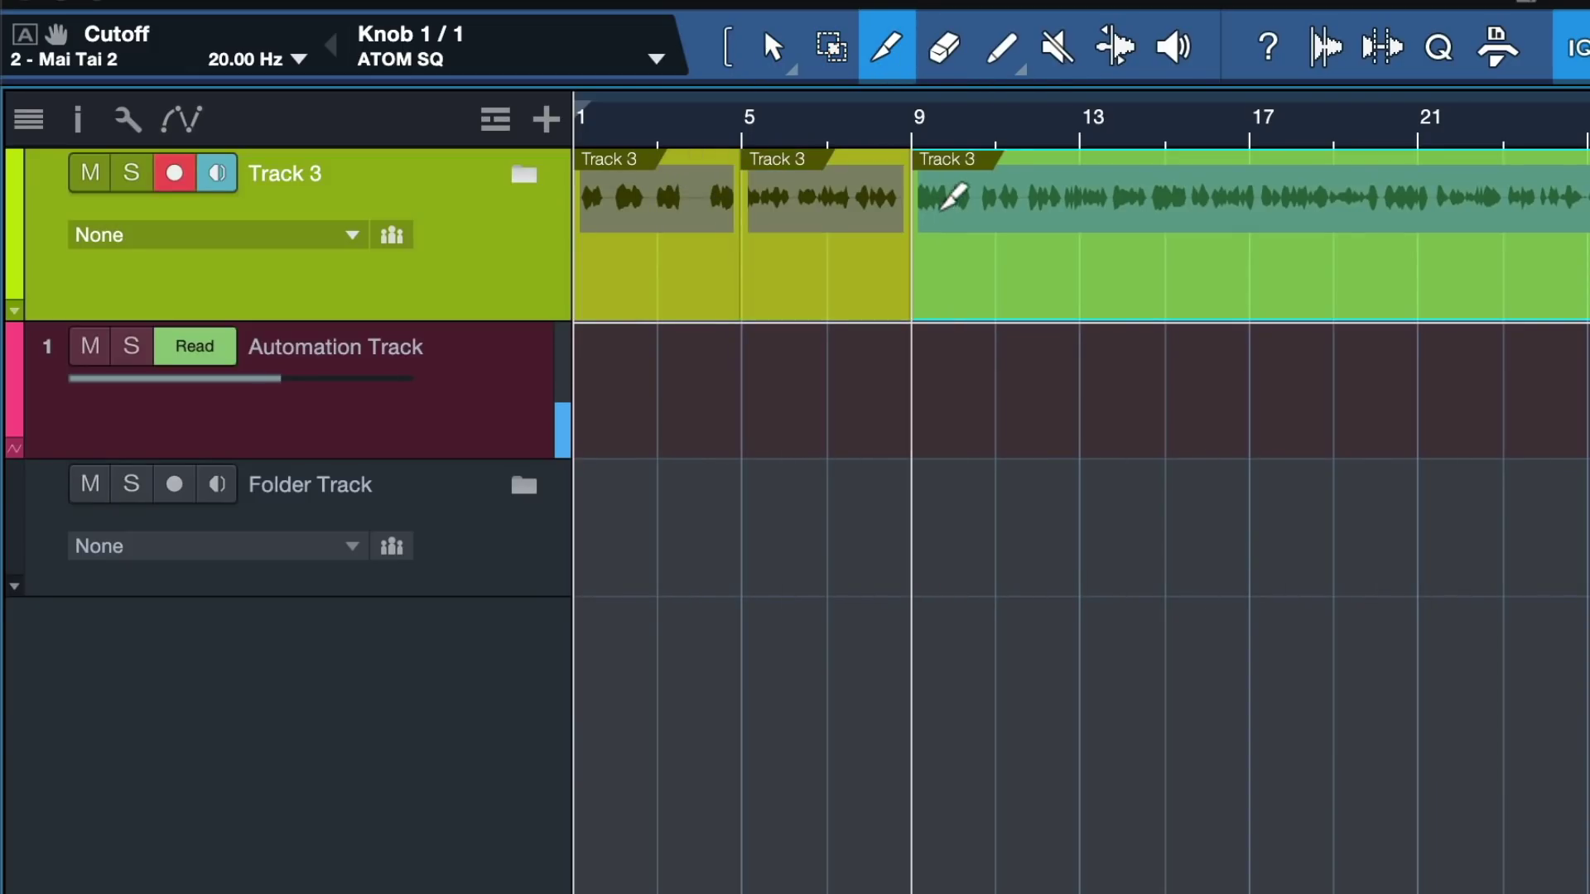
{"action": "left_click", "coordinate": [1079, 195]}
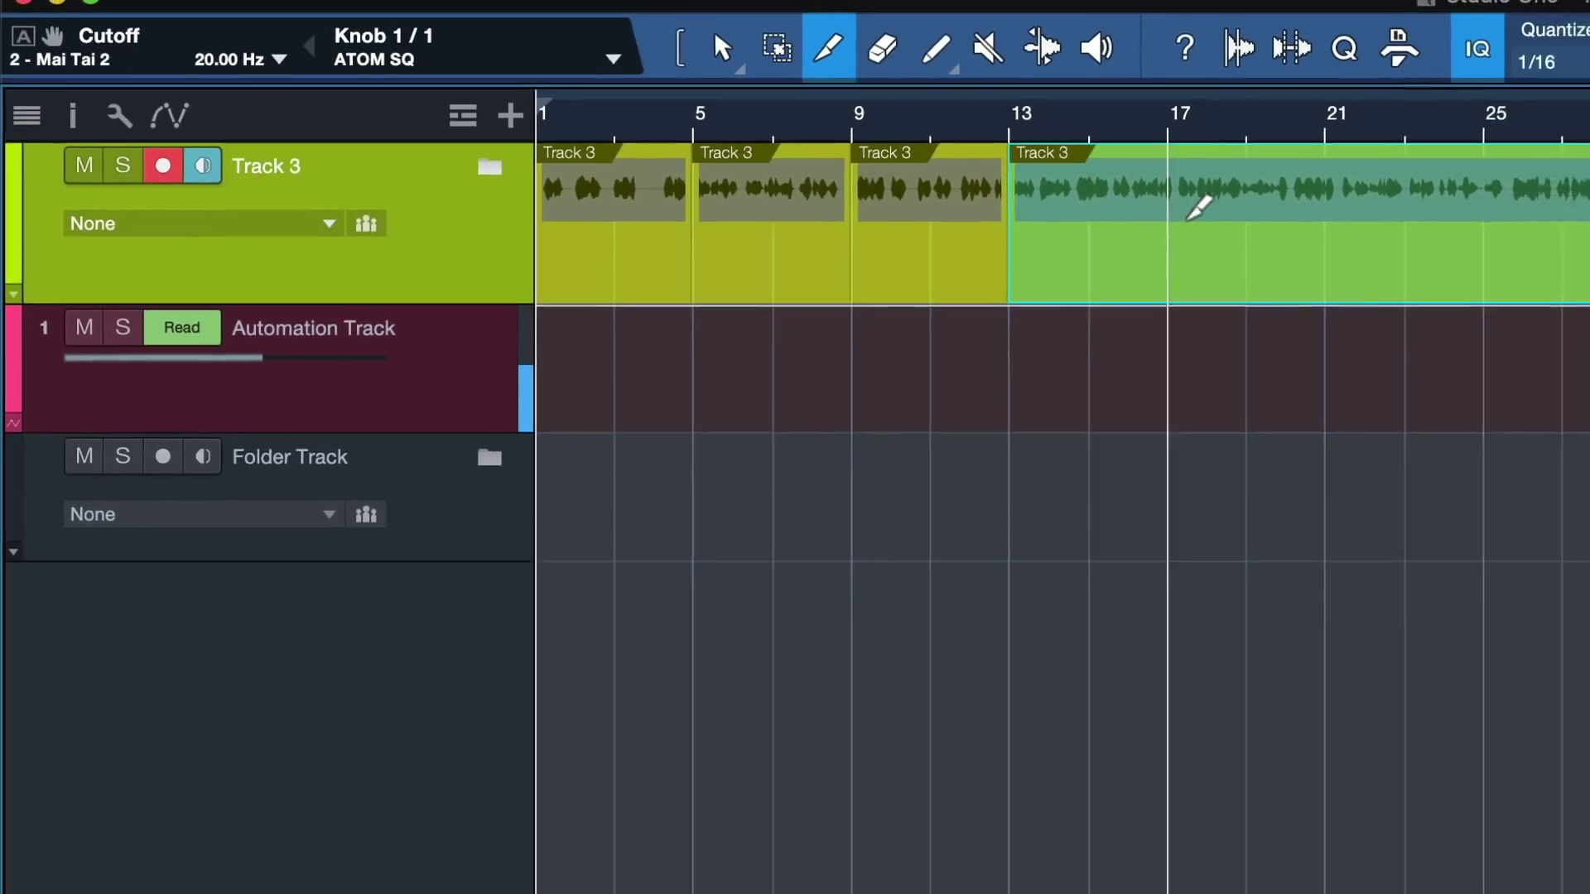
{"action": "left_click", "coordinate": [1193, 211]}
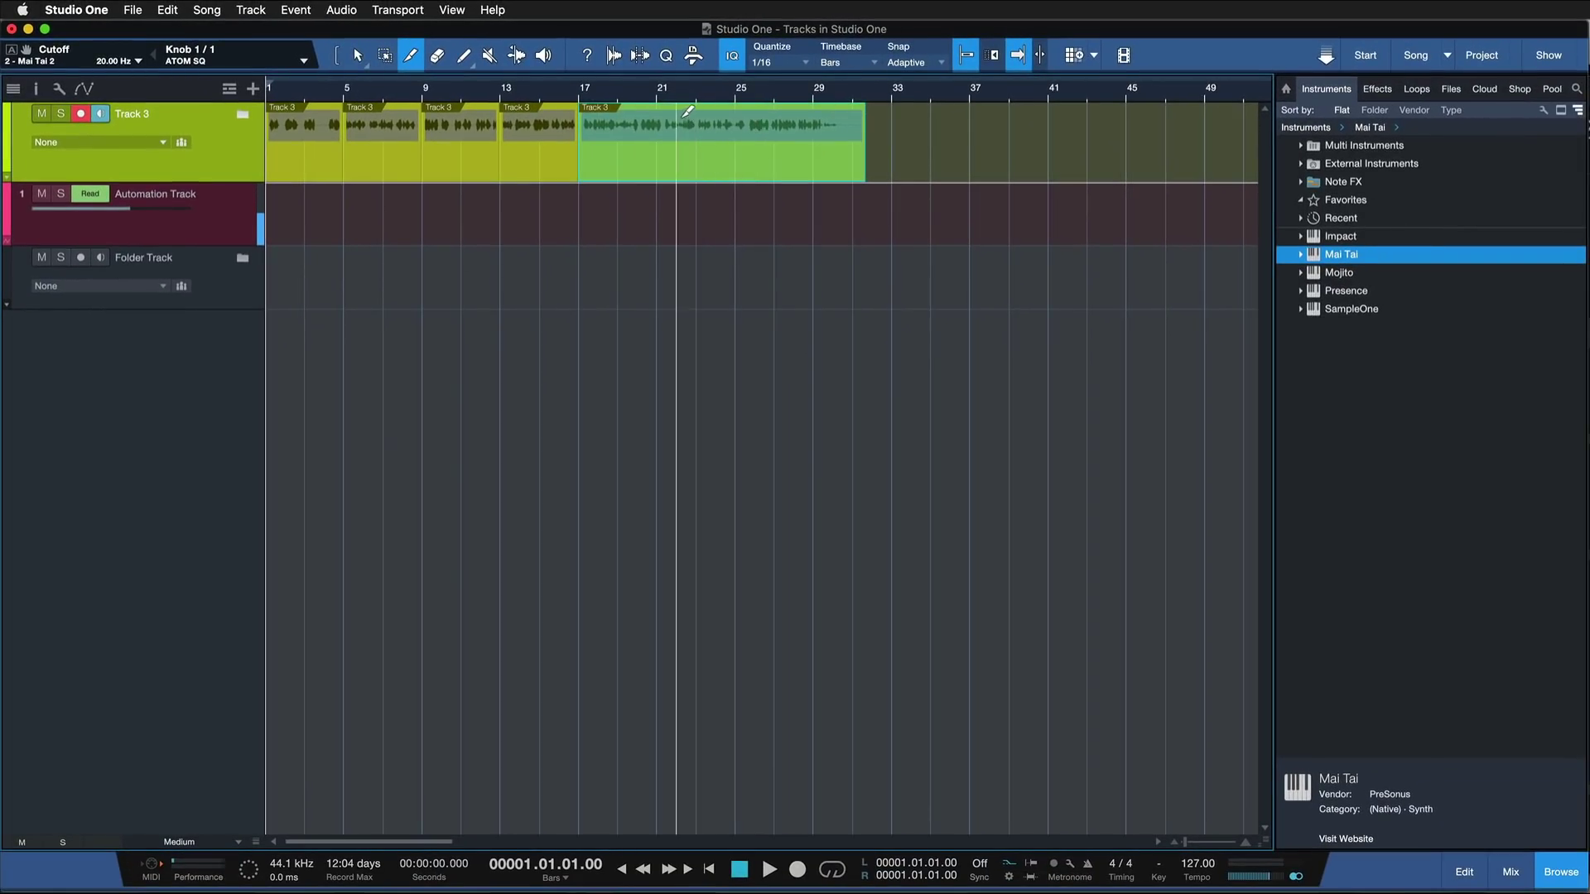
{"action": "left_click", "coordinate": [1347, 188]}
{"action": "left_click", "coordinate": [734, 373]}
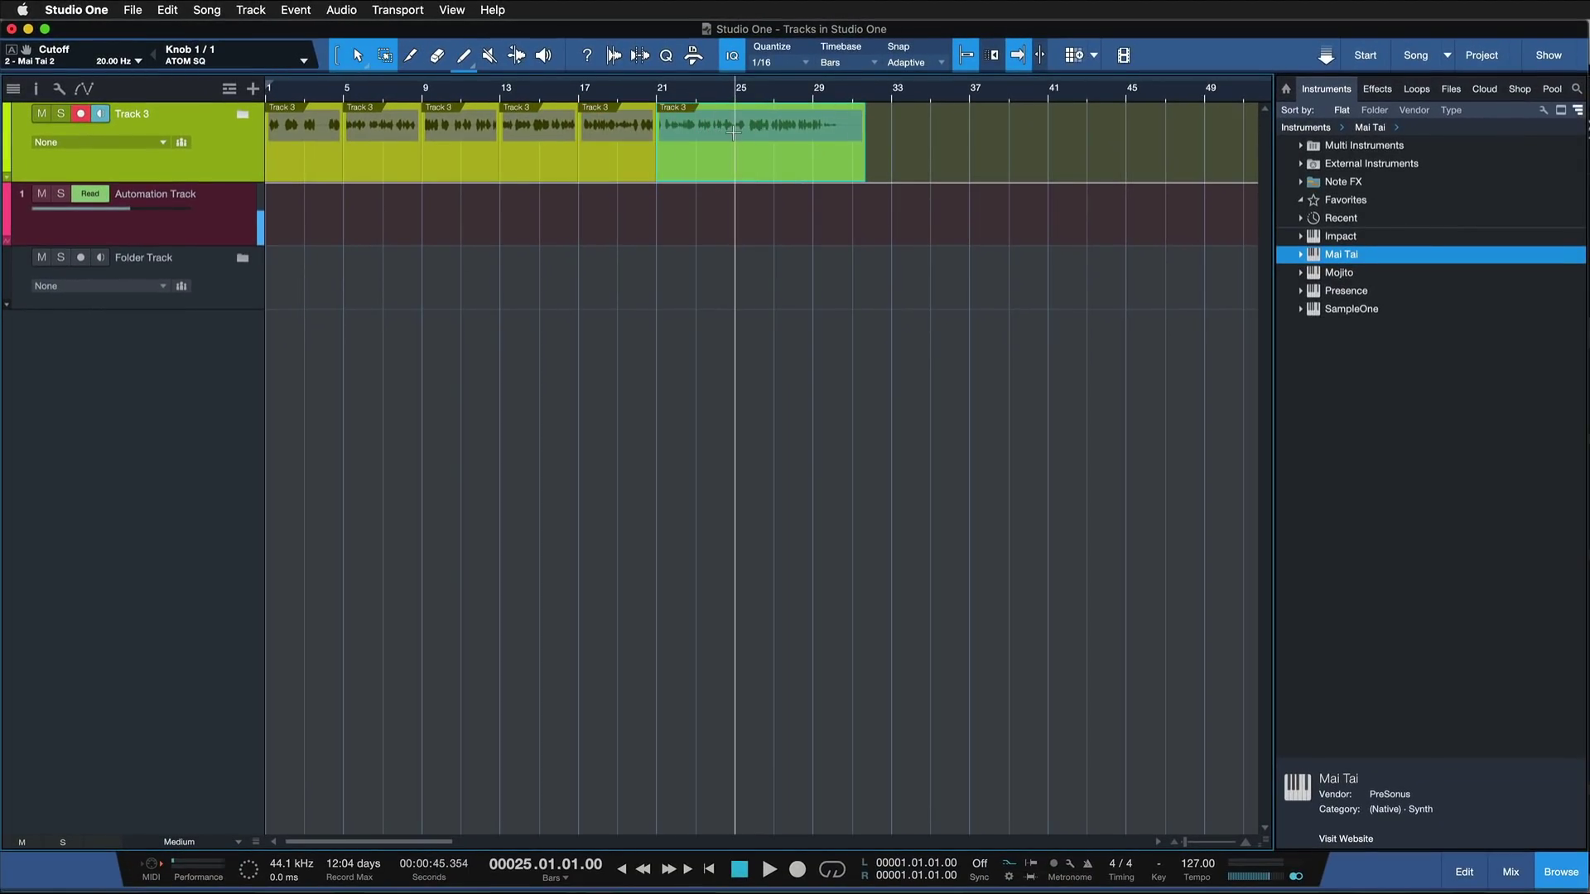